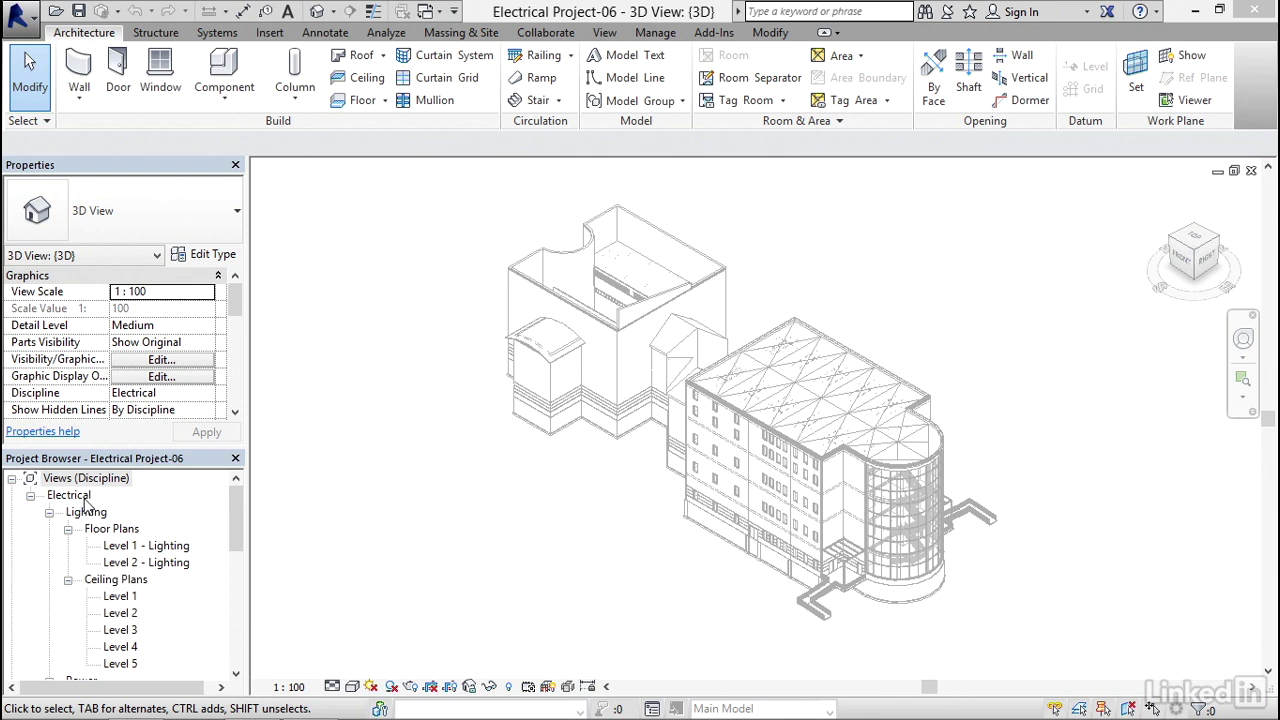
Open Power > Floor Plans > Level 1 and zoom and pan to fit the whole gridded building
{"action": "middle_click_drag", "start_coordinate": [566, 520], "coordinate": [538, 511]}
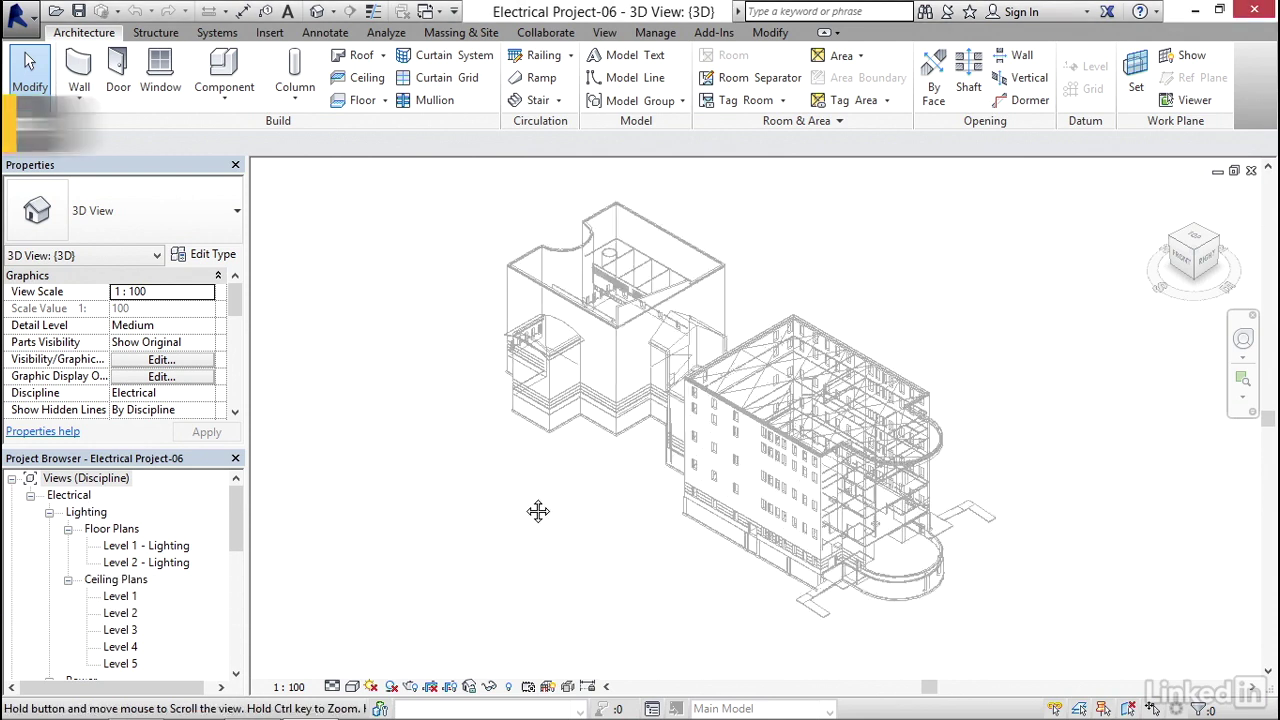
{"action": "scroll", "coordinate": [546, 471], "scroll_direction": "up", "scroll_amount": 2}
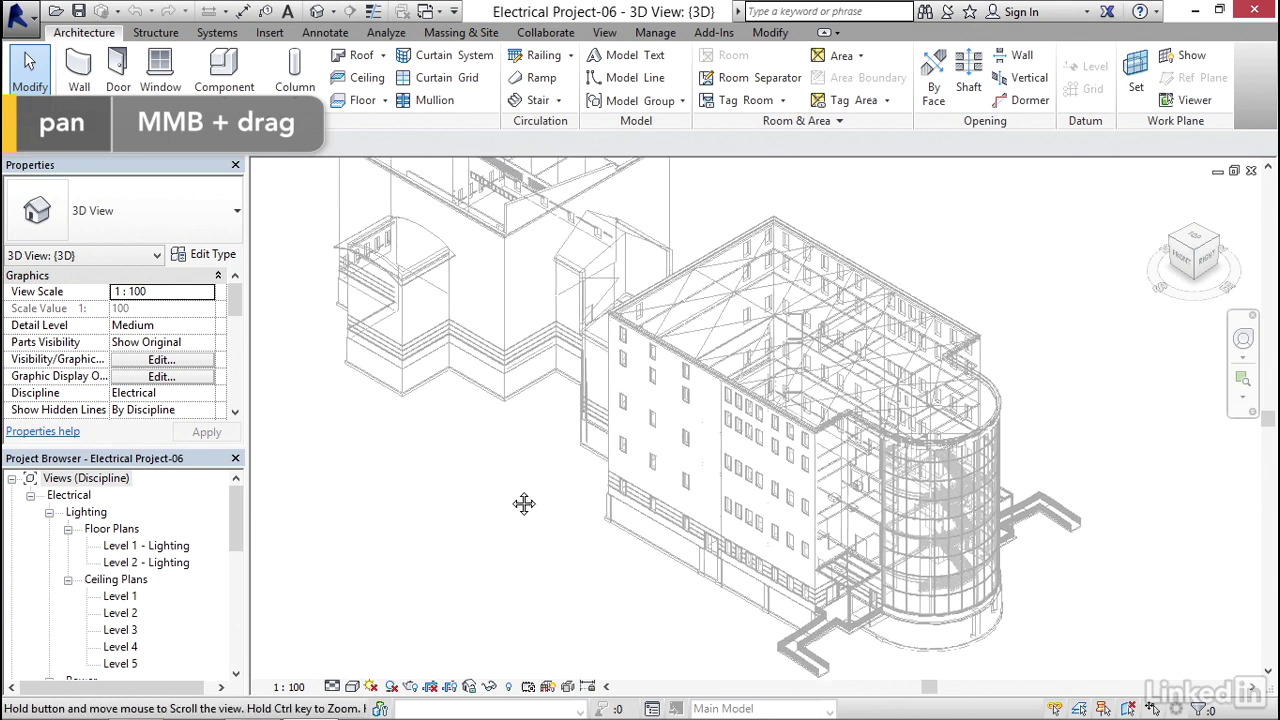
{"action": "middle_click_drag", "start_coordinate": [529, 542], "coordinate": [549, 486]}
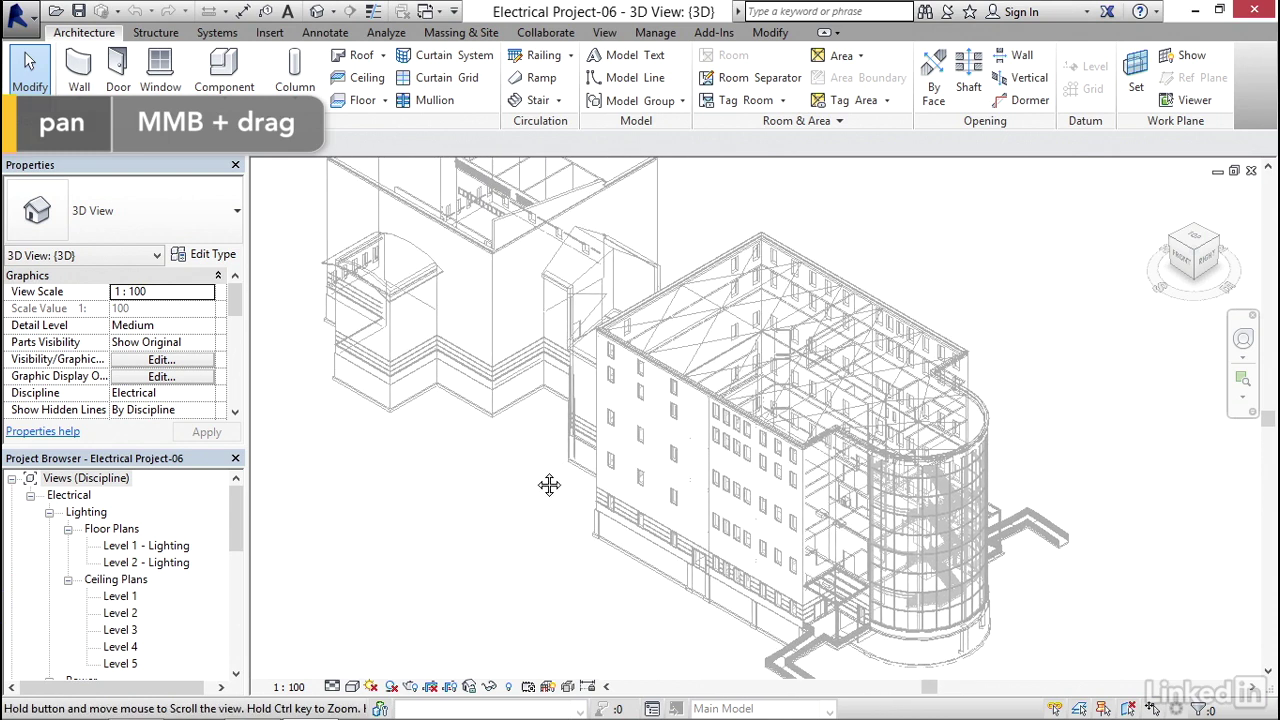
{"action": "left_click_drag", "start_coordinate": [234, 512], "coordinate": [234, 570]}
{"action": "left_click", "coordinate": [183, 556]}
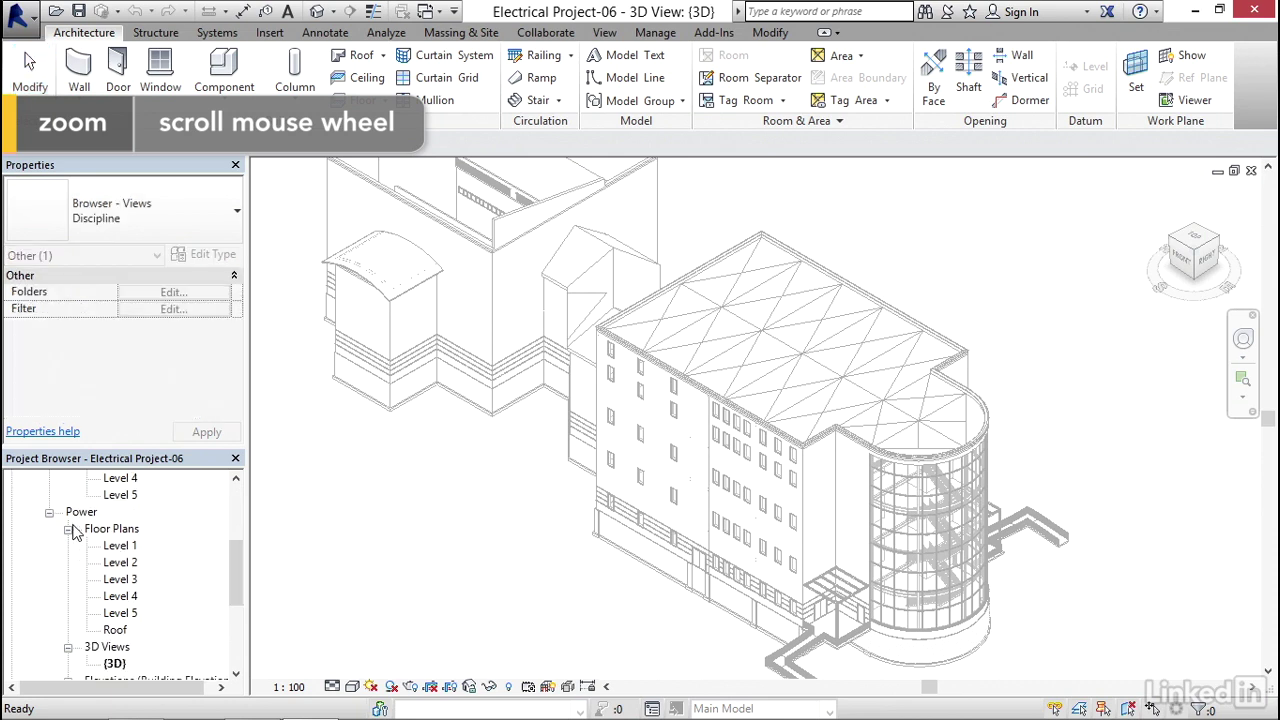
{"action": "double_click", "coordinate": [119, 548]}
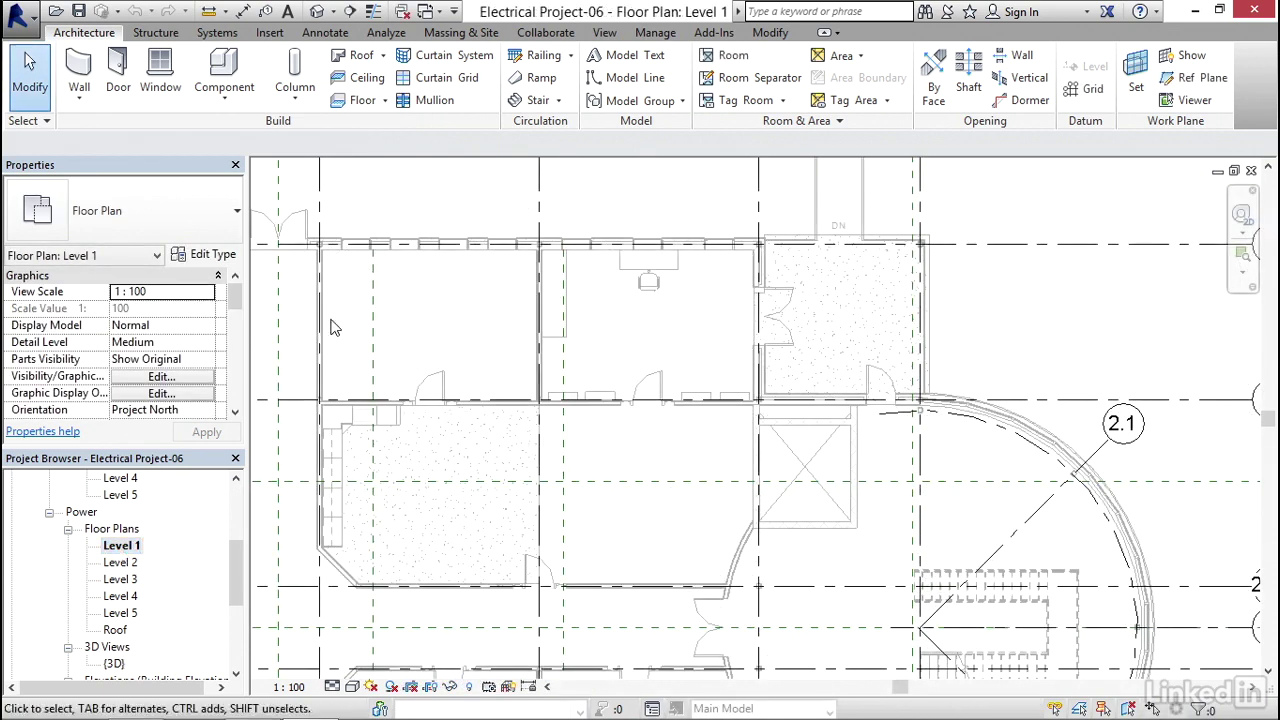
{"action": "scroll", "coordinate": [579, 349], "scroll_direction": "down", "scroll_amount": 5}
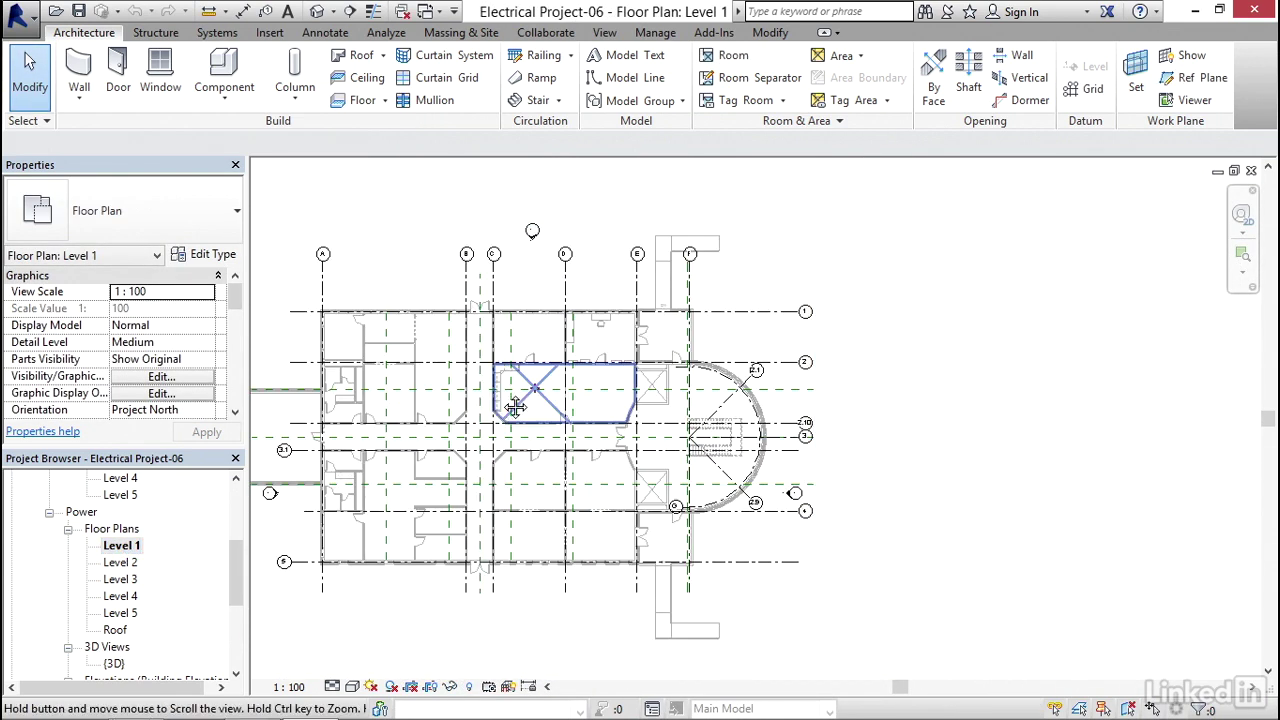
{"action": "middle_click_drag", "start_coordinate": [509, 408], "coordinate": [729, 387]}
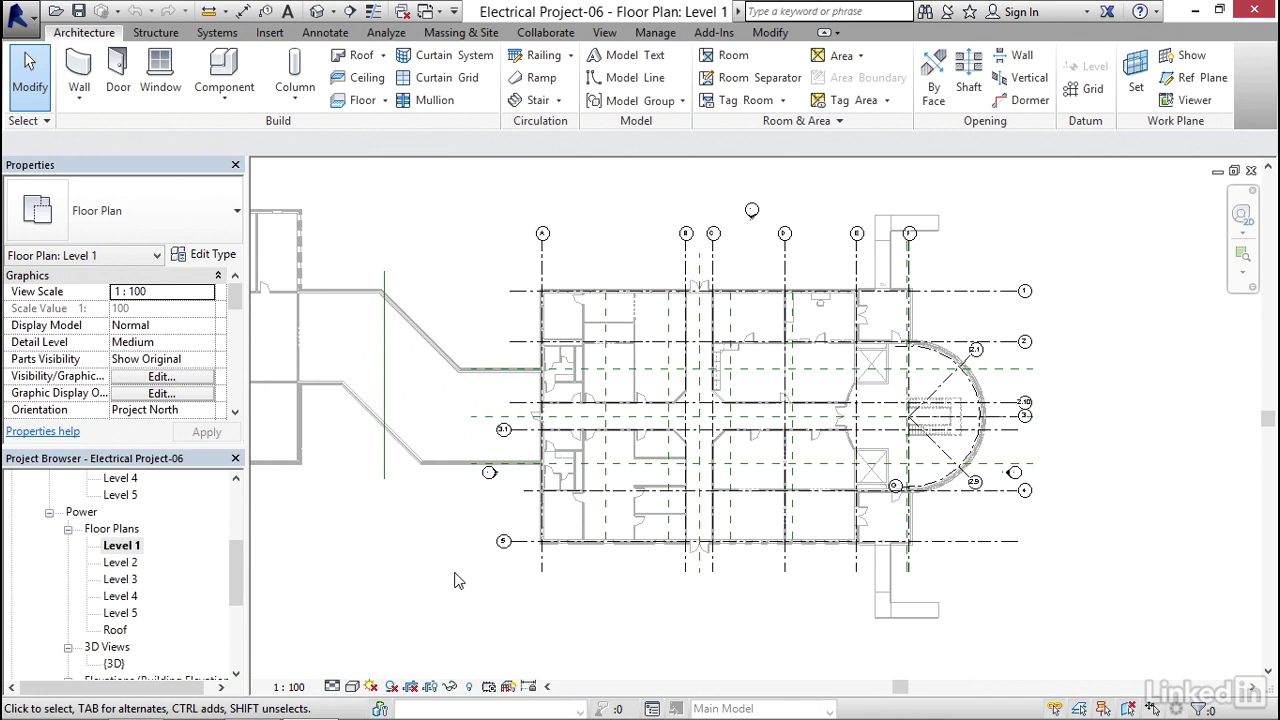
Open Visibility/Graphic Overrides for Level 1 with VG and scroll down the Model Categories list
{"action": "key", "text": "v"}
{"action": "key", "text": "g"}
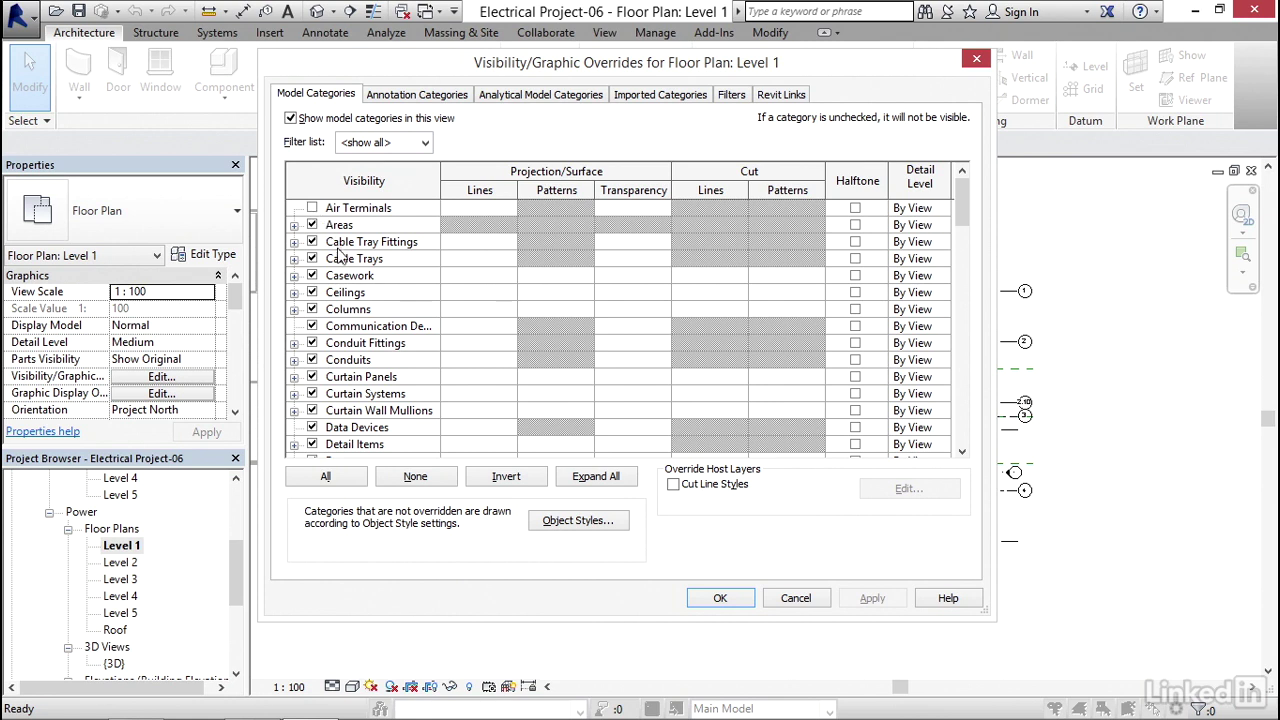
{"action": "scroll", "coordinate": [448, 355], "scroll_direction": "down", "scroll_amount": 3}
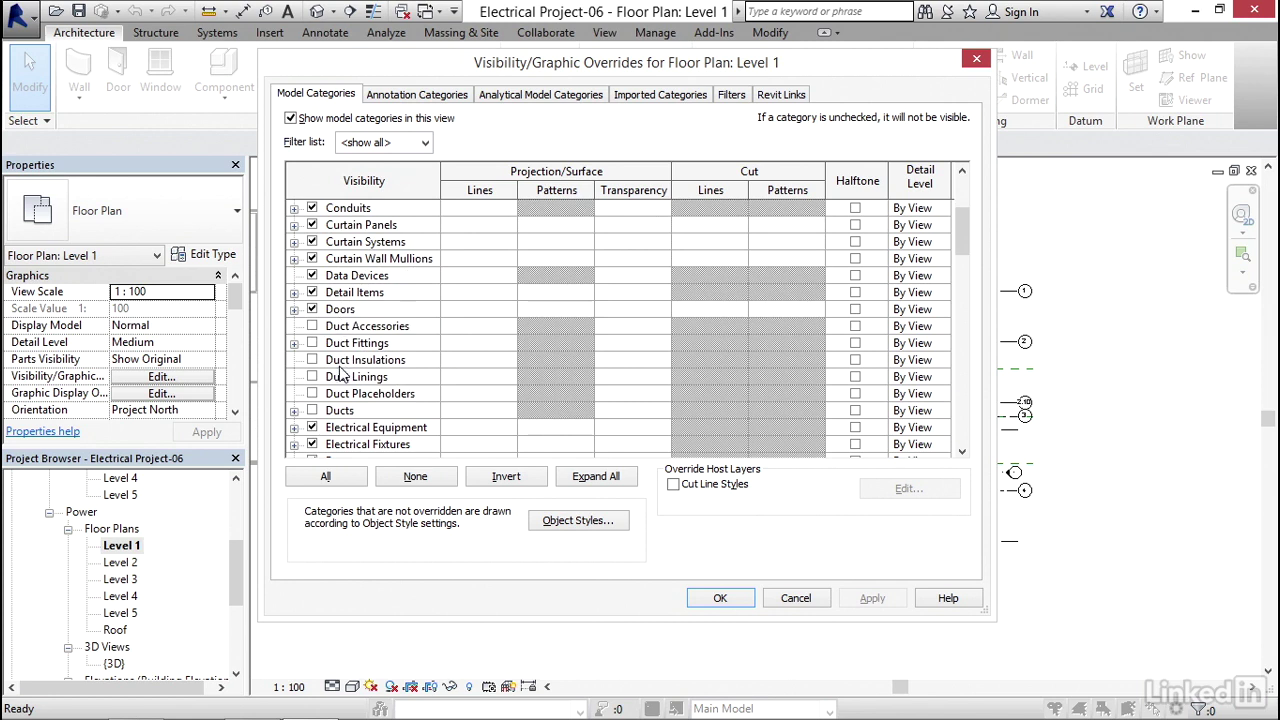
{"action": "scroll", "coordinate": [418, 349], "scroll_direction": "down", "scroll_amount": 1}
{"action": "scroll", "coordinate": [418, 349], "scroll_direction": "down", "scroll_amount": 1}
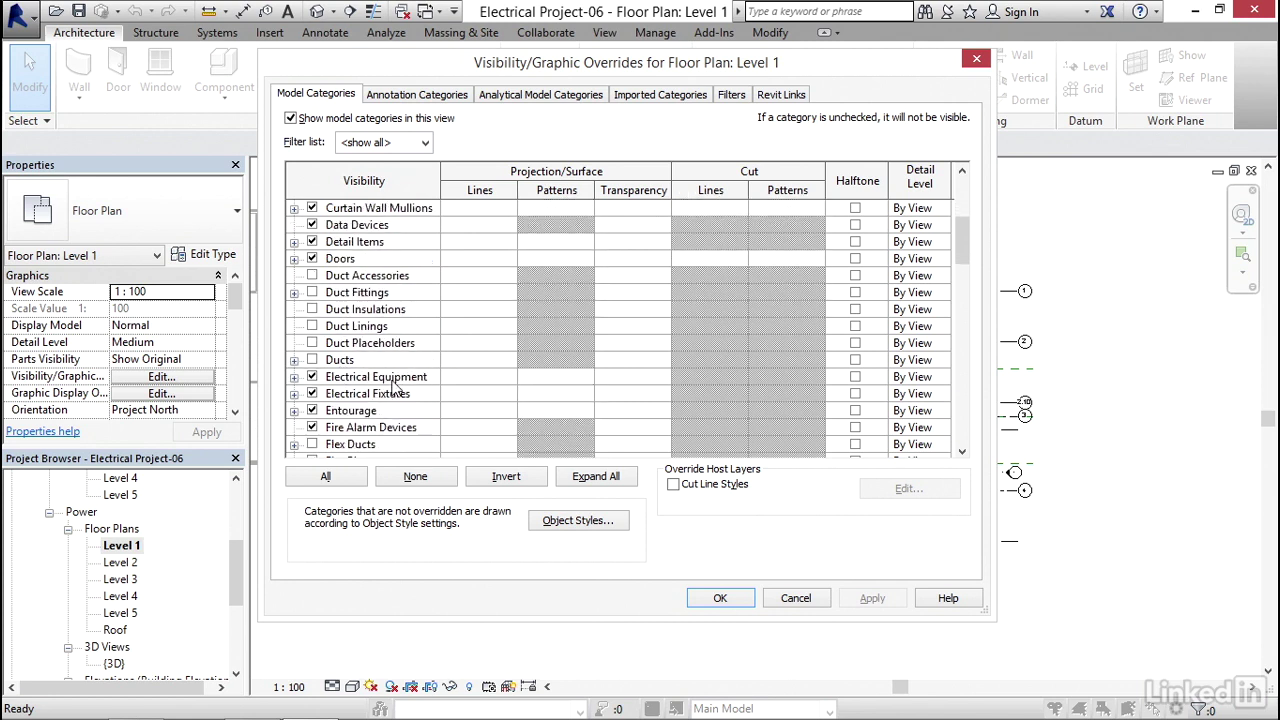
{"action": "scroll", "coordinate": [396, 385], "scroll_direction": "down", "scroll_amount": 1}
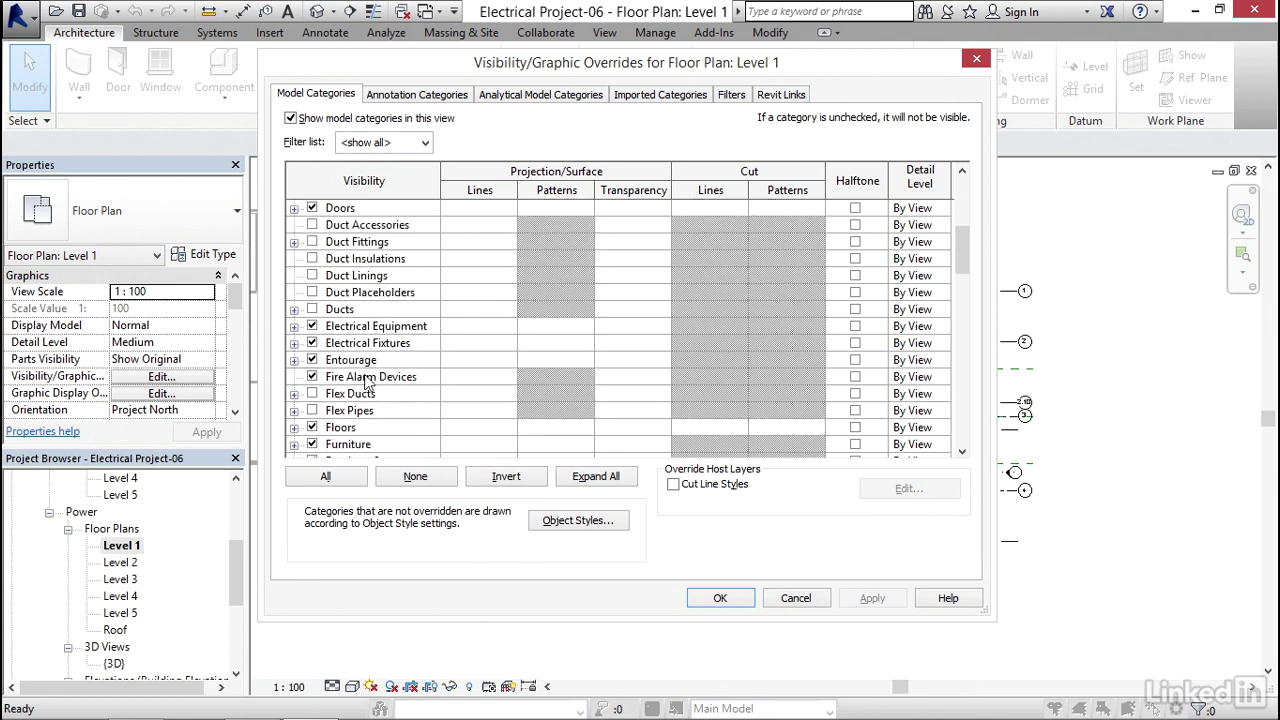
{"action": "scroll", "coordinate": [370, 400], "scroll_direction": "down", "scroll_amount": 2}
{"action": "scroll", "coordinate": [378, 376], "scroll_direction": "down", "scroll_amount": 3}
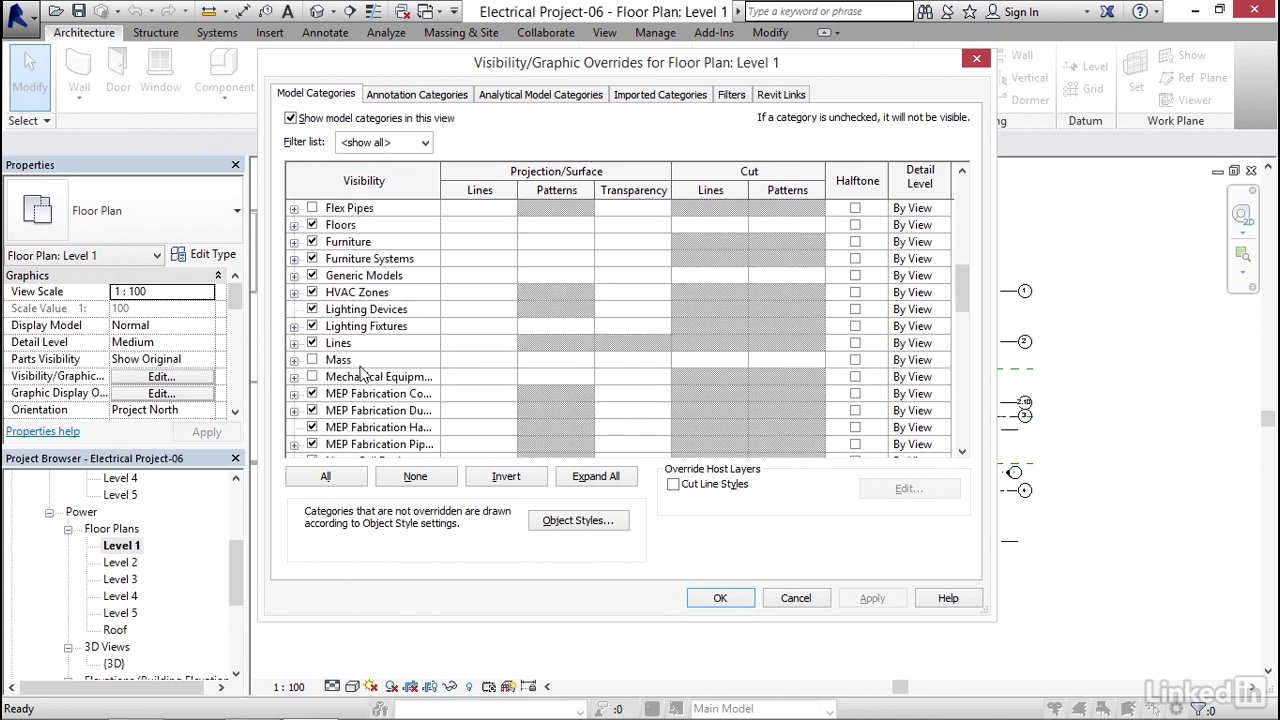
{"action": "scroll", "coordinate": [372, 372], "scroll_direction": "down", "scroll_amount": 1}
{"action": "scroll", "coordinate": [372, 372], "scroll_direction": "down", "scroll_amount": 4}
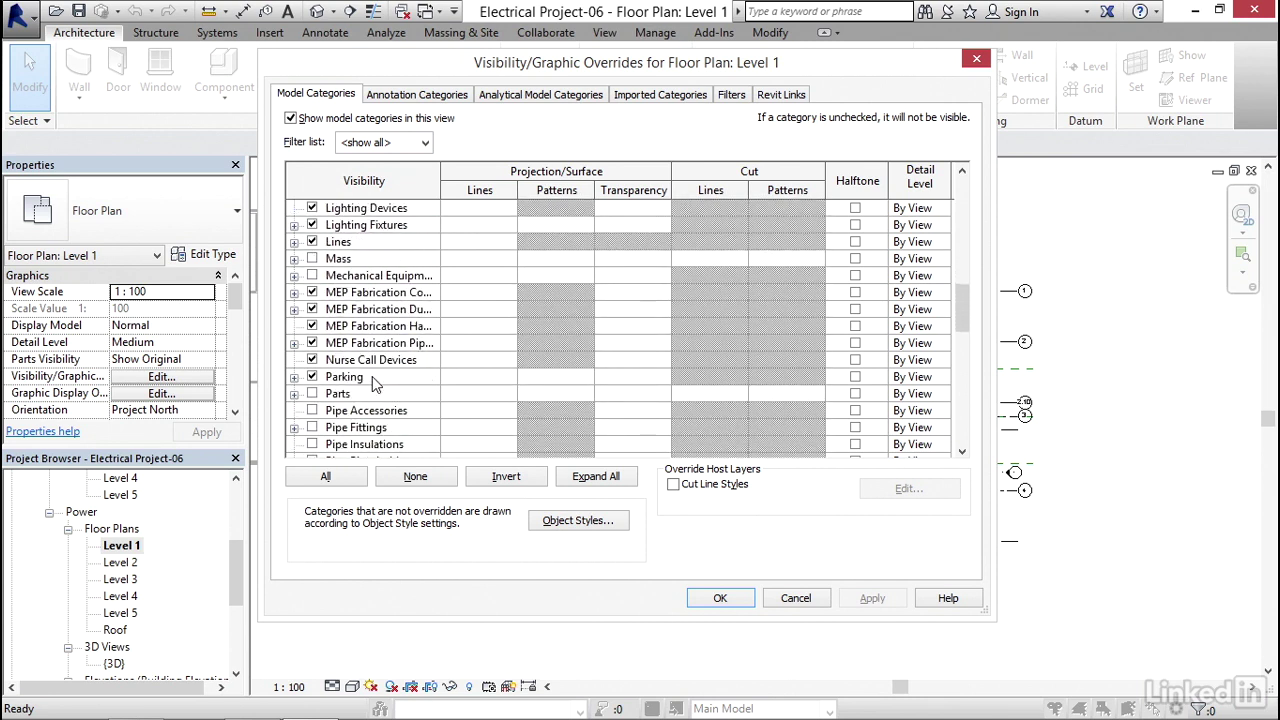
{"action": "scroll", "coordinate": [375, 387], "scroll_direction": "down", "scroll_amount": 2}
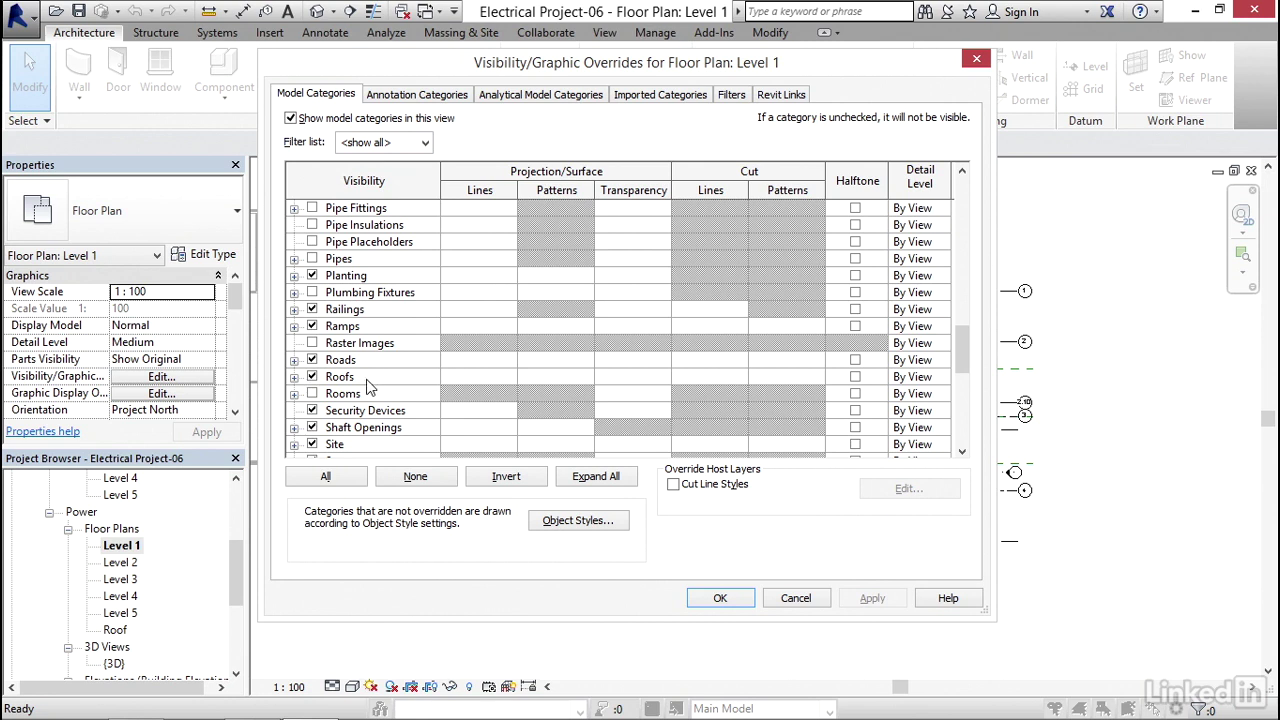
Expand the Roofs category to reveal its subcategories
{"action": "left_click", "coordinate": [294, 377]}
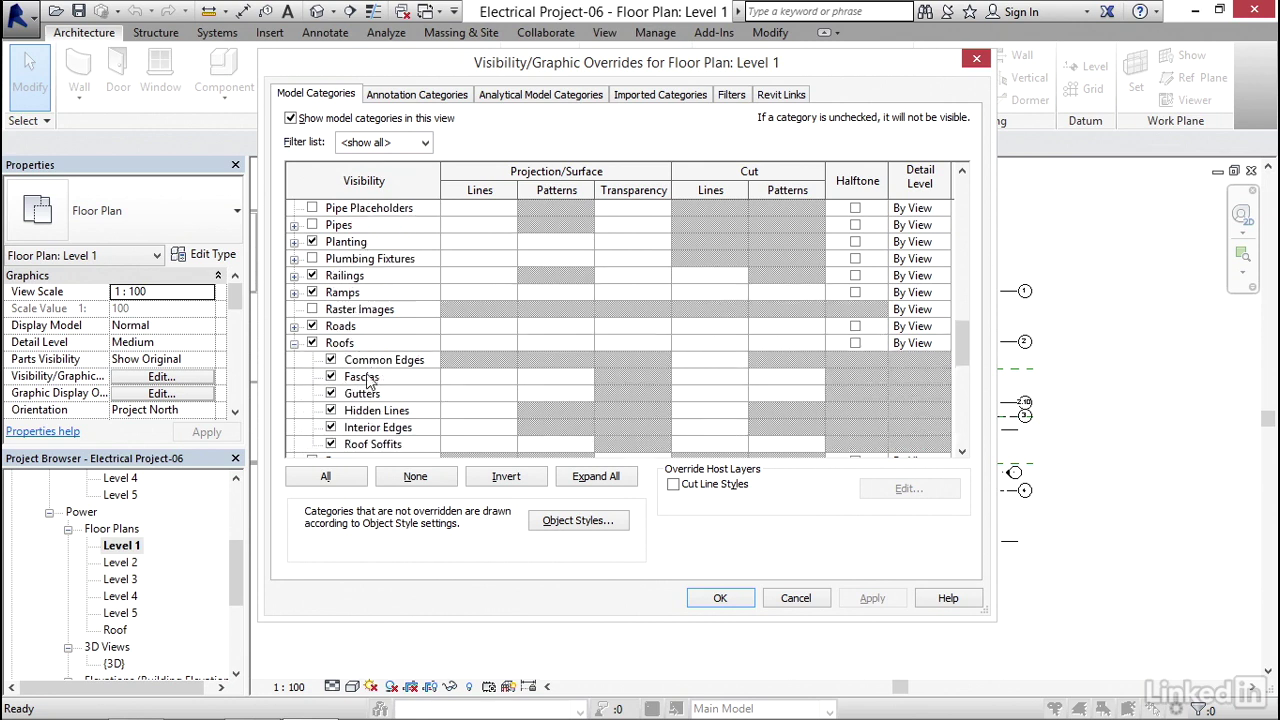
{"action": "scroll", "coordinate": [370, 383], "scroll_direction": "down", "scroll_amount": 1}
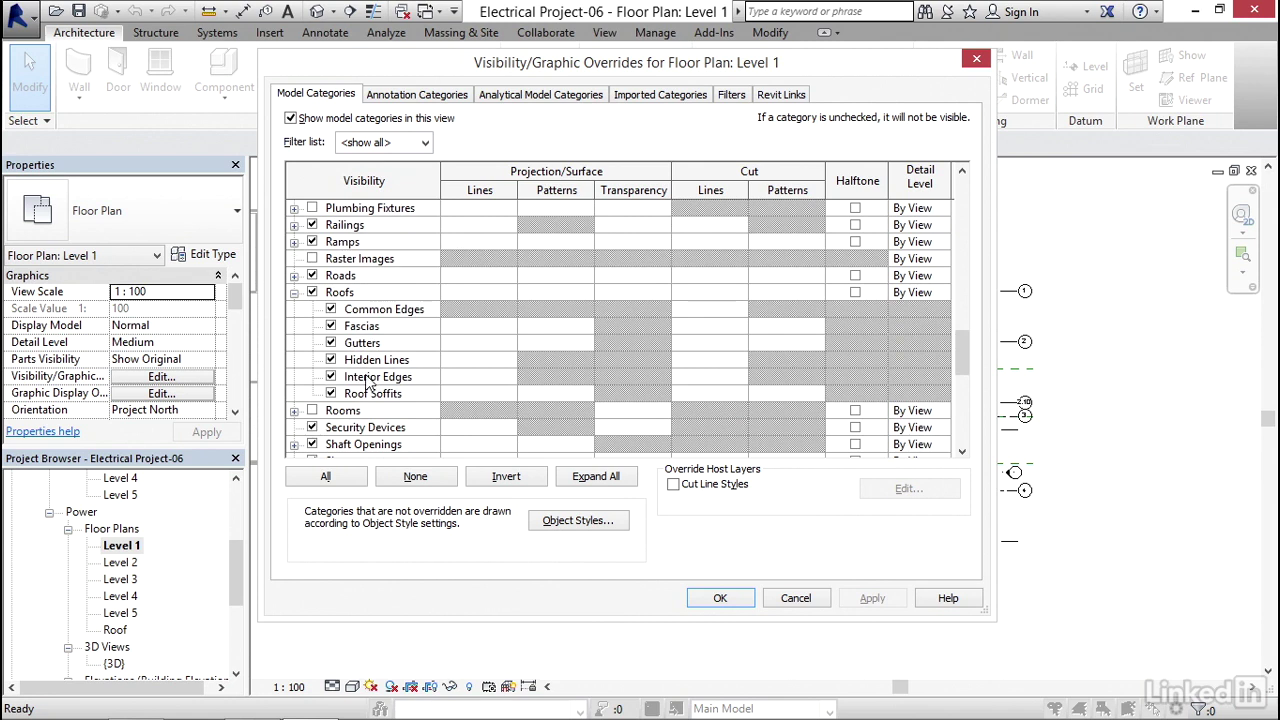
{"action": "scroll", "coordinate": [370, 383], "scroll_direction": "down", "scroll_amount": 1}
{"action": "scroll", "coordinate": [366, 378], "scroll_direction": "up", "scroll_amount": 3}
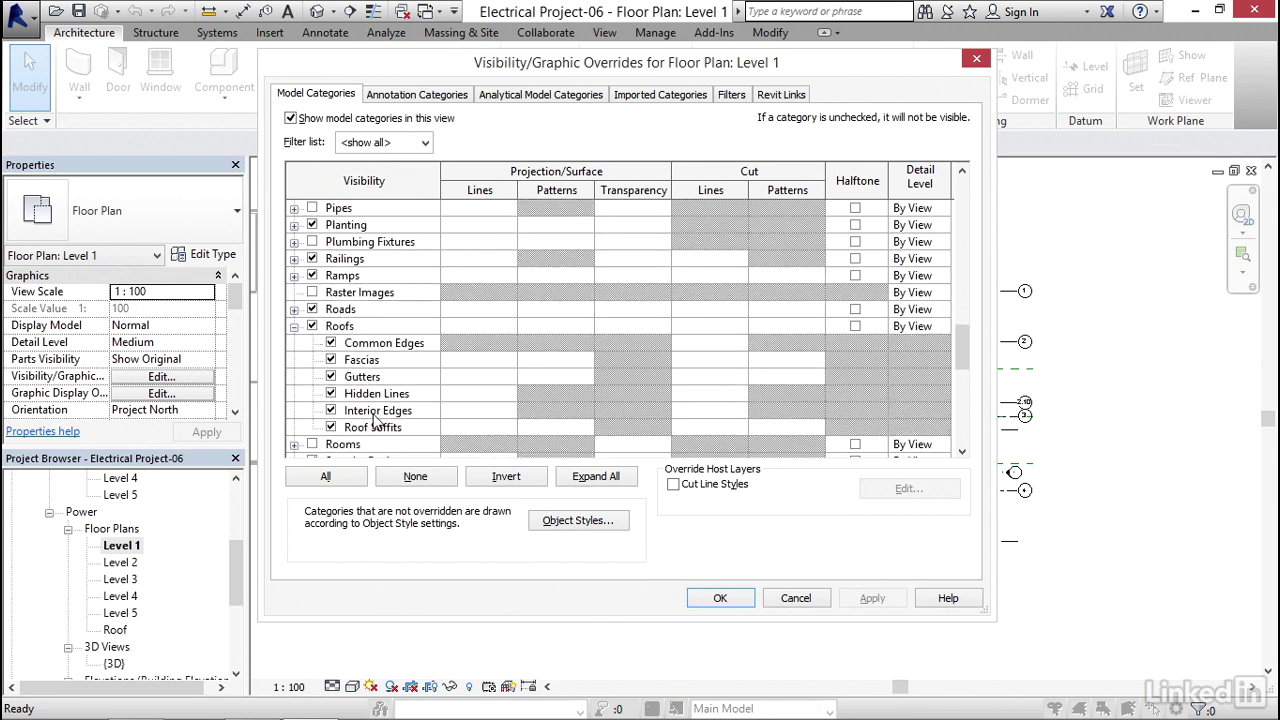
{"action": "left_click", "coordinate": [400, 100]}
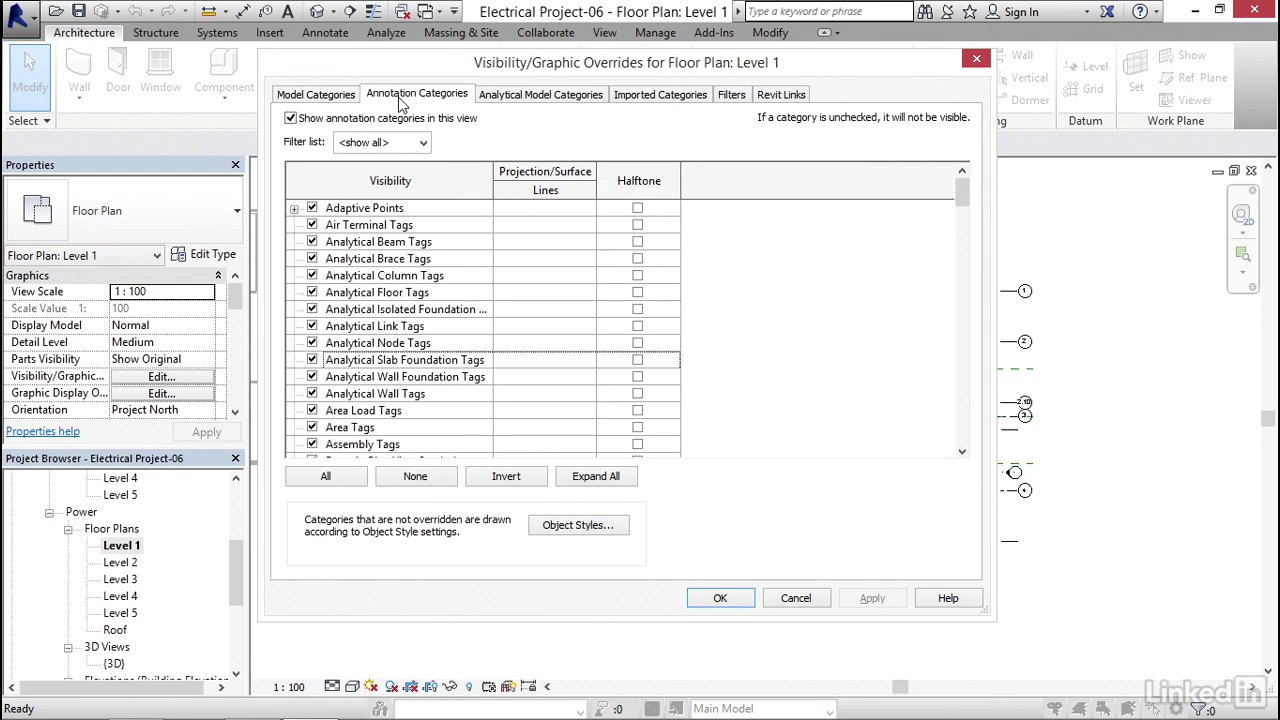
{"action": "left_click_drag", "start_coordinate": [962, 198], "coordinate": [960, 240]}
{"action": "left_click", "coordinate": [294, 292]}
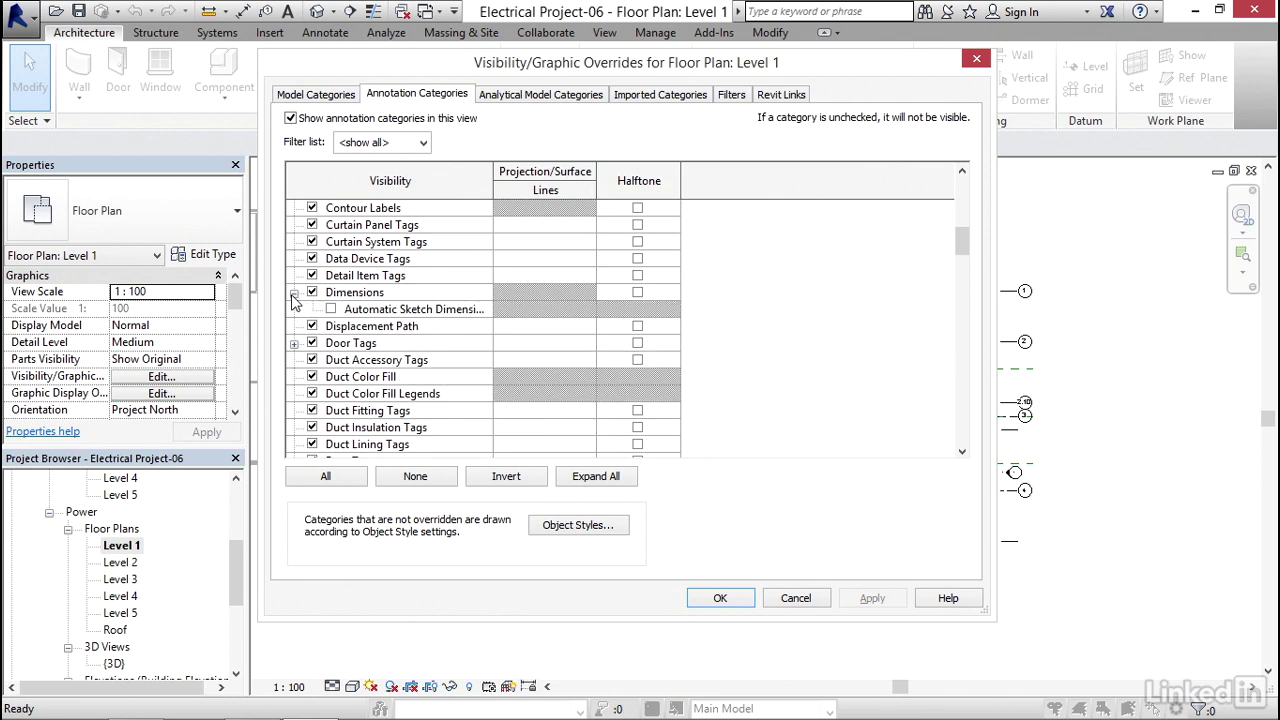
{"action": "left_click", "coordinate": [294, 293]}
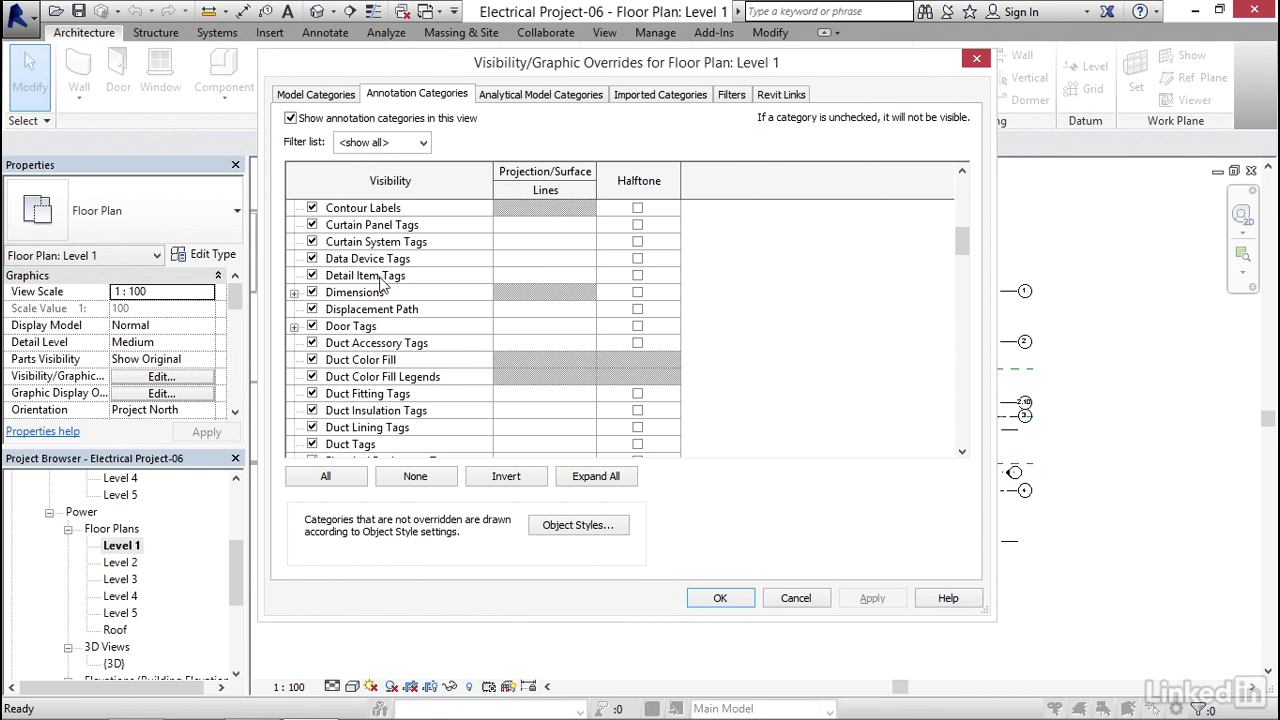
{"action": "left_click", "coordinate": [330, 100]}
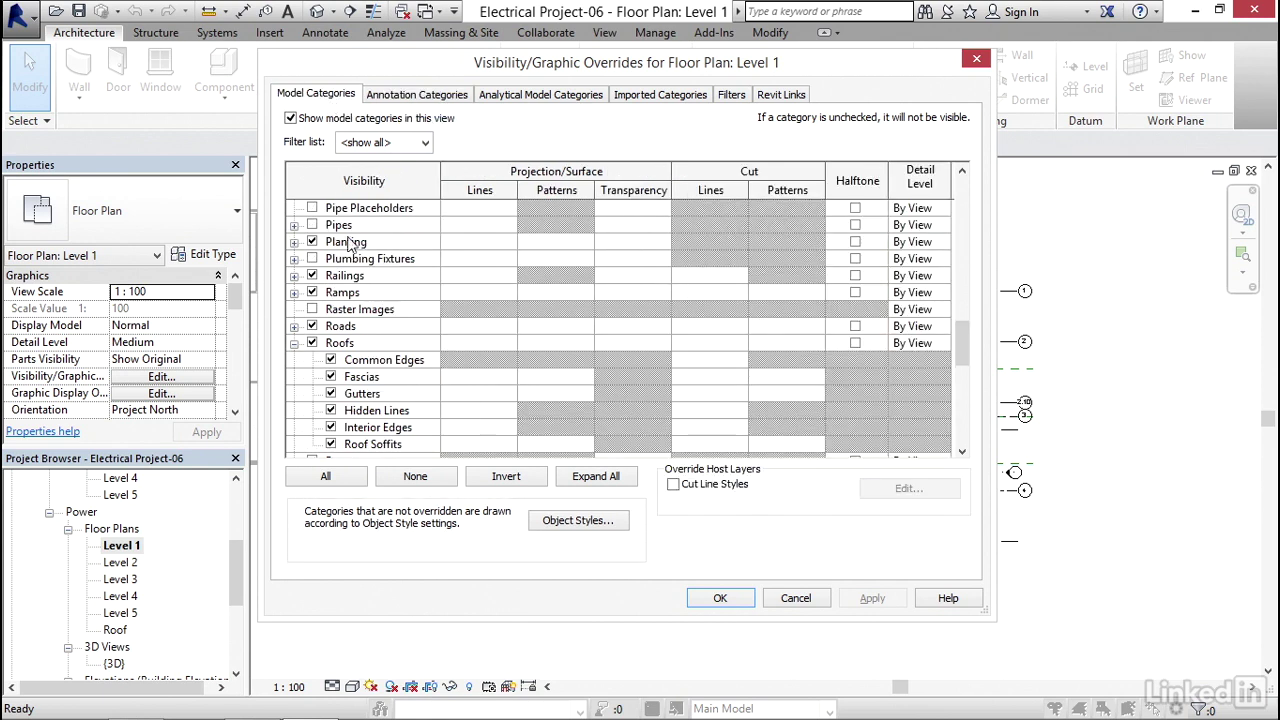
Tick Plumbing Fixtures and check its line overrides, then cancel both dialogs without applying changes
{"action": "left_click", "coordinate": [312, 259]}
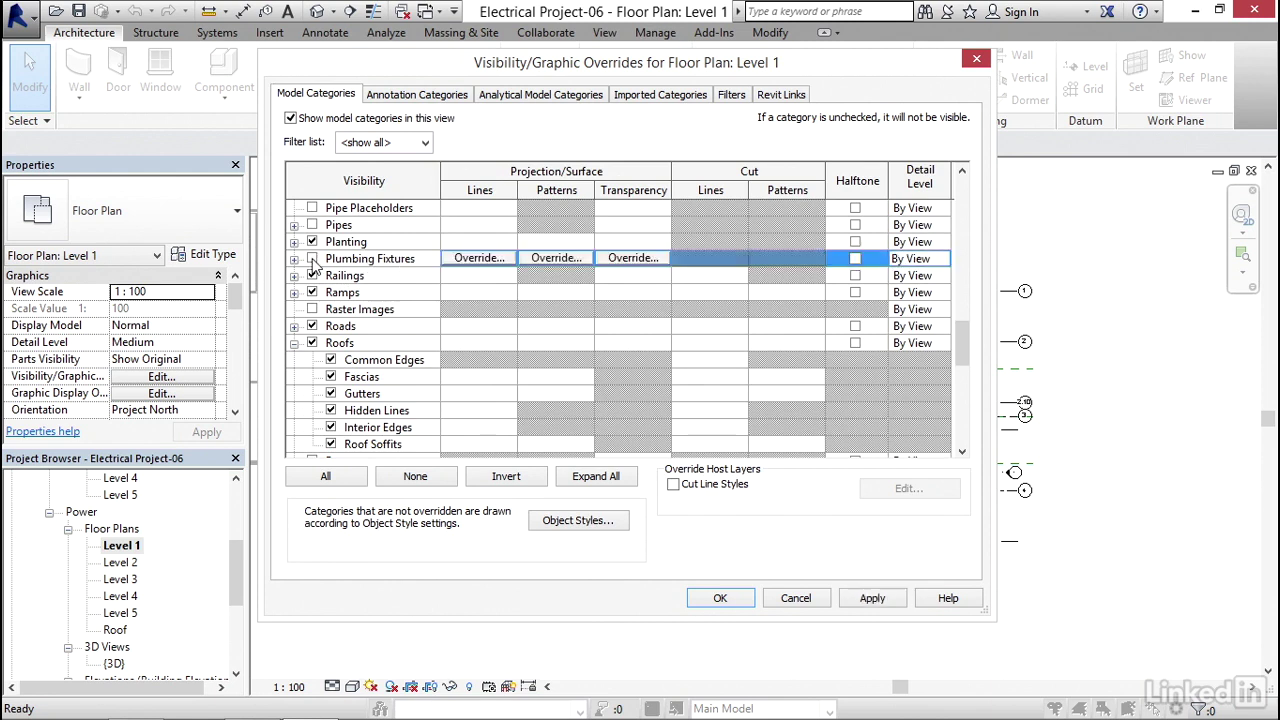
{"action": "left_click", "coordinate": [312, 259]}
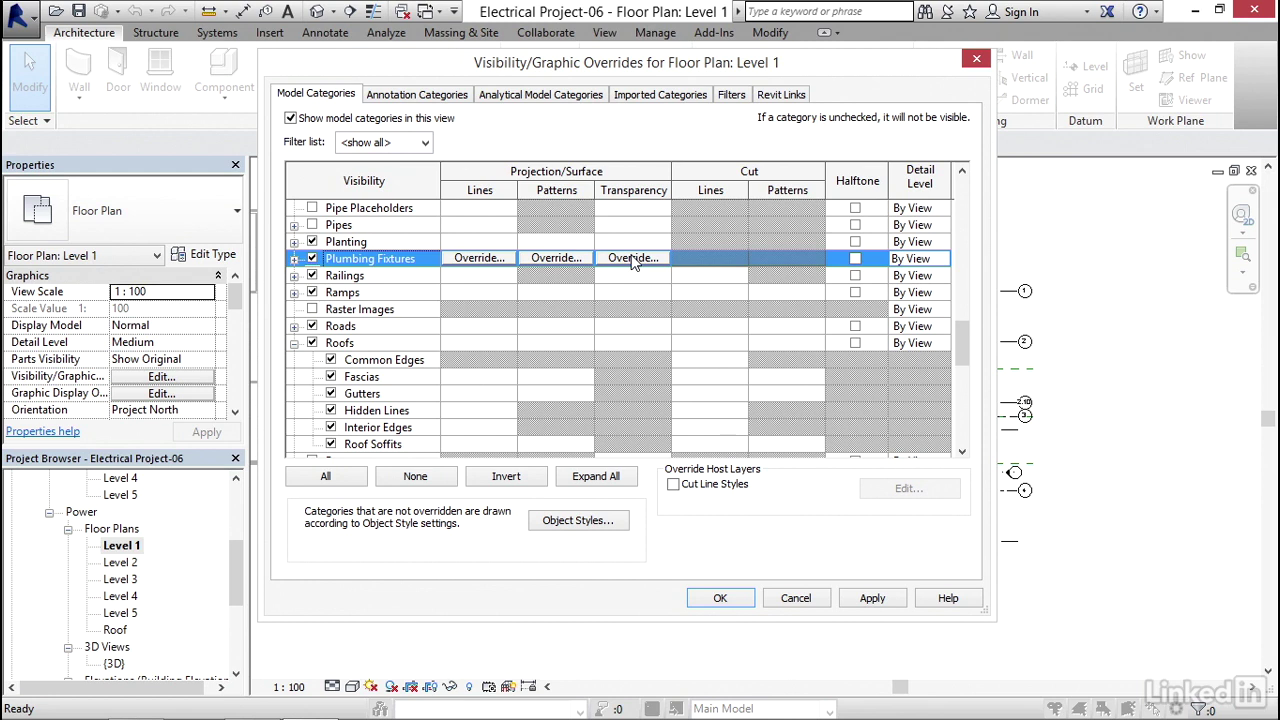
{"action": "left_click", "coordinate": [487, 260]}
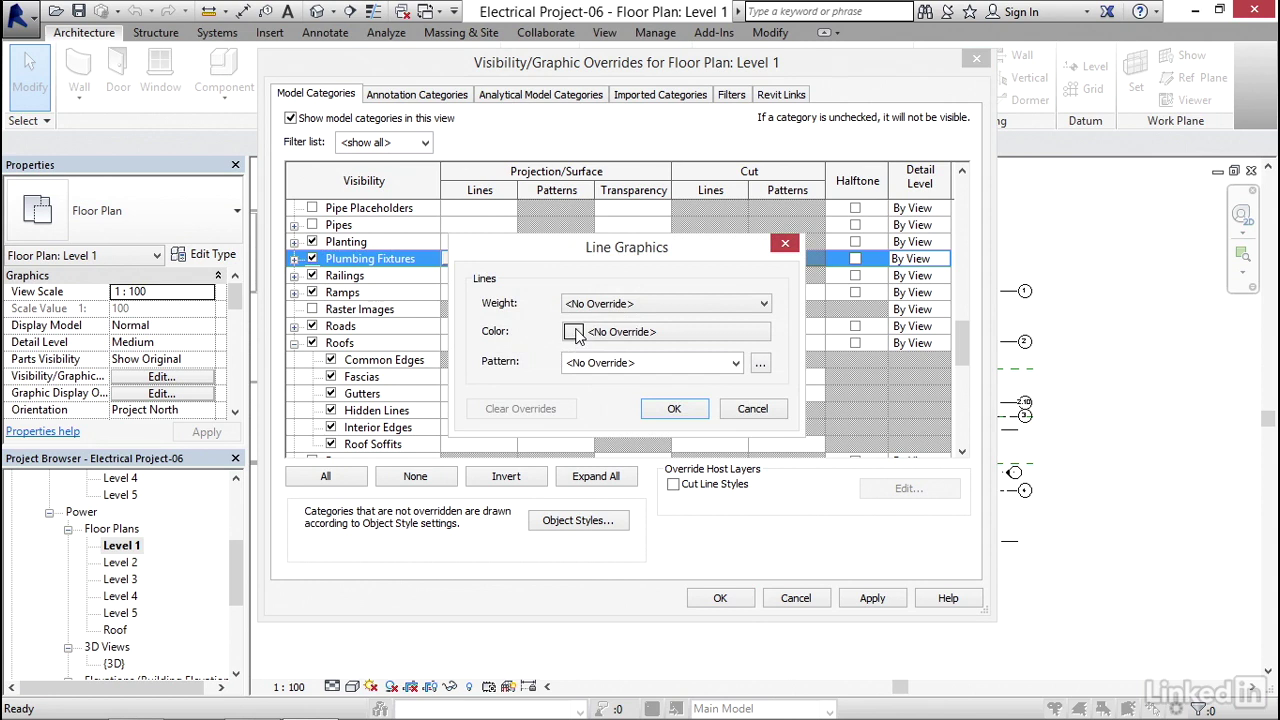
{"action": "left_click", "coordinate": [740, 409]}
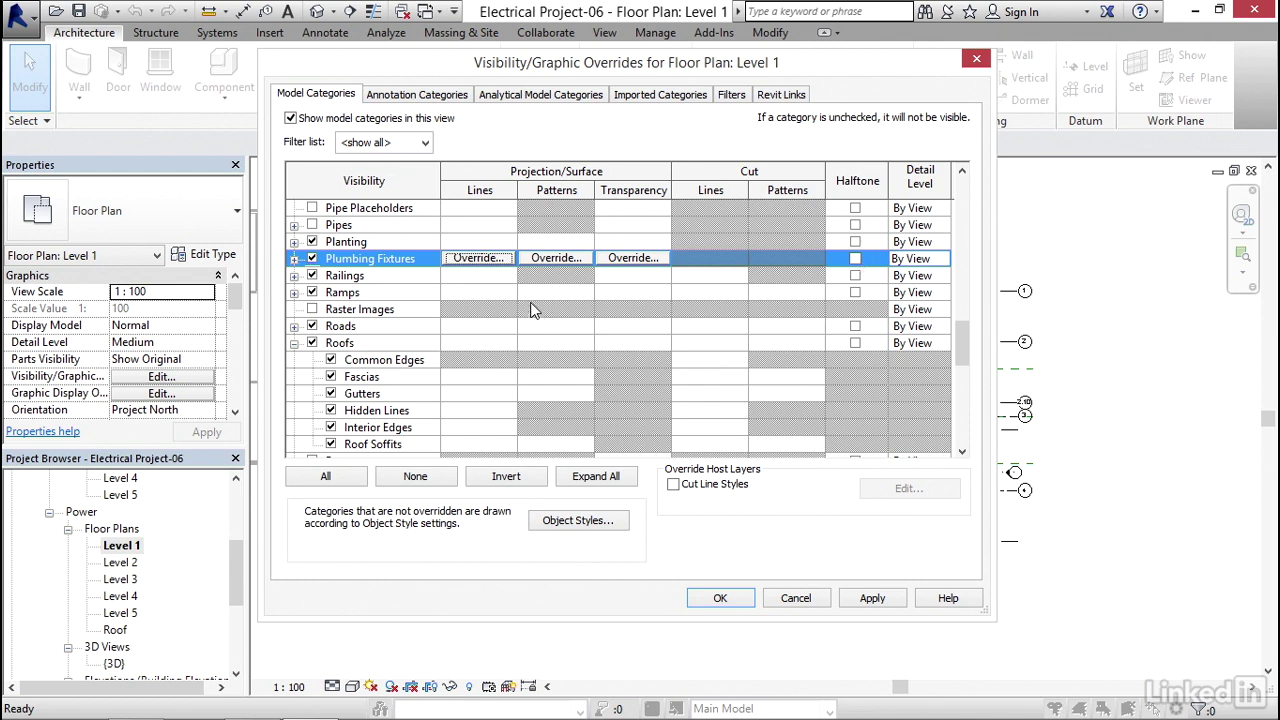
{"action": "left_click", "coordinate": [795, 600]}
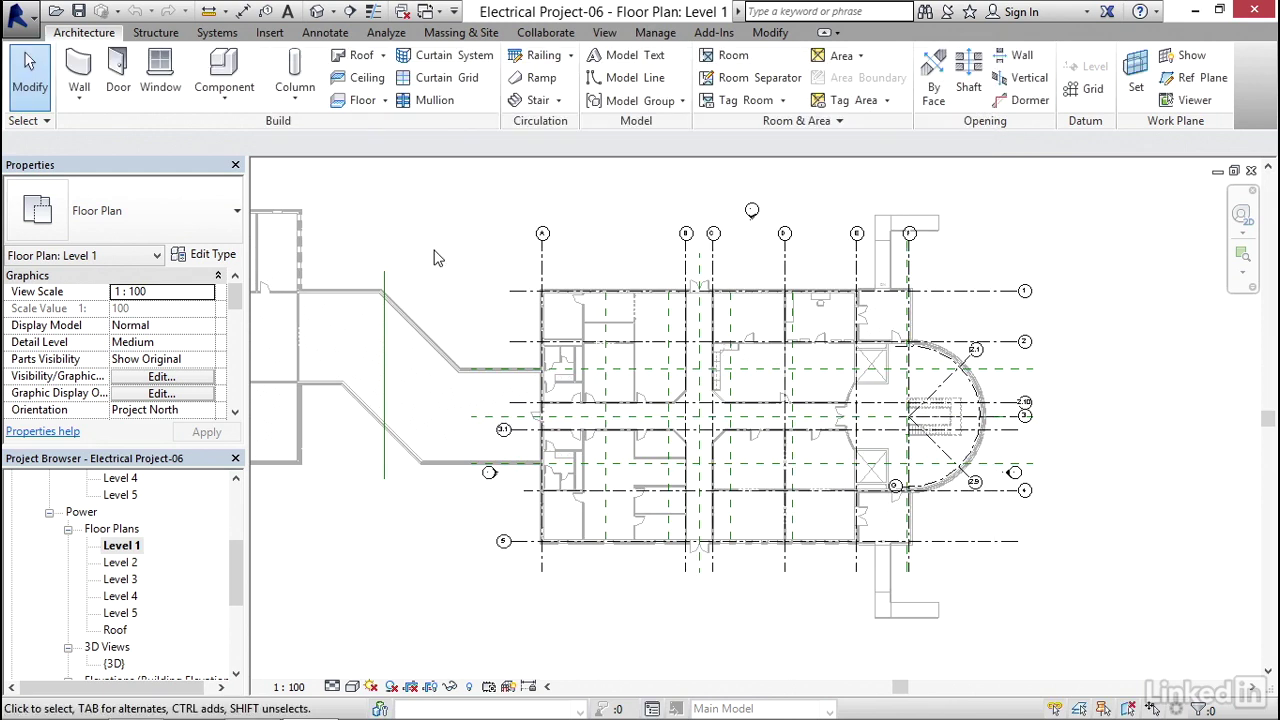
{"action": "scroll", "coordinate": [485, 345], "scroll_direction": "up", "scroll_amount": 5}
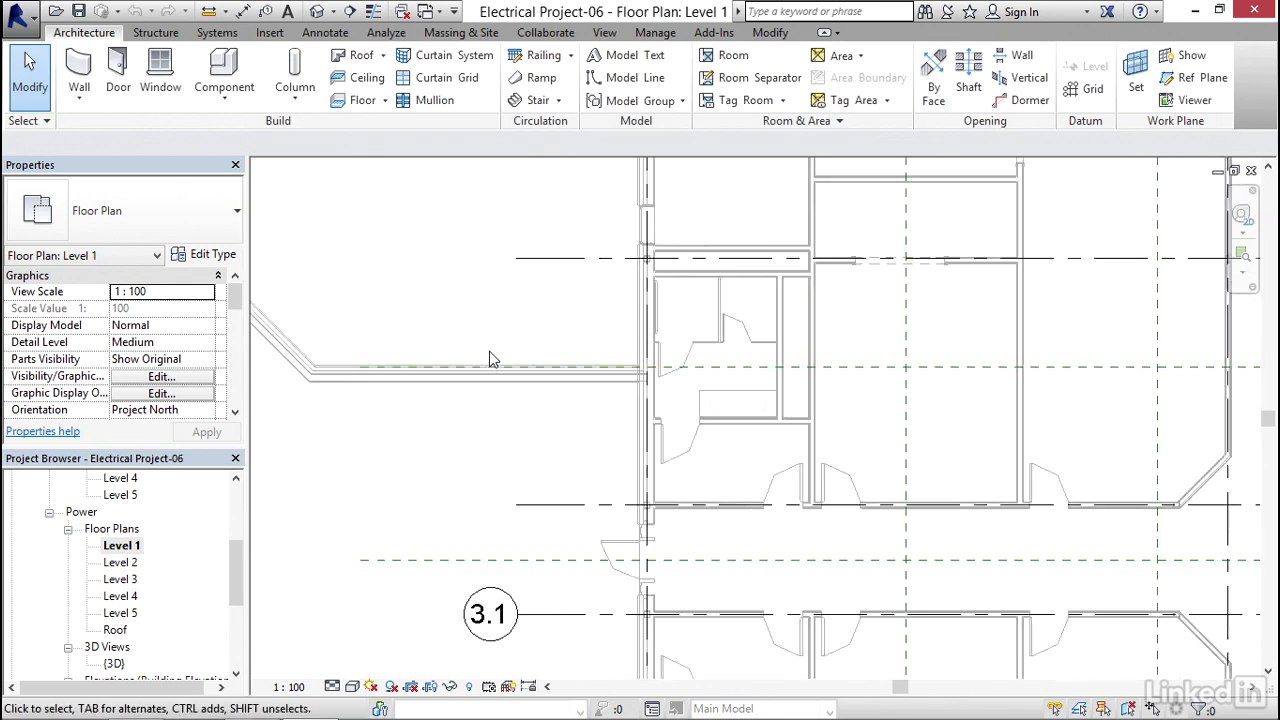
{"action": "scroll", "coordinate": [570, 358], "scroll_direction": "down", "scroll_amount": 4}
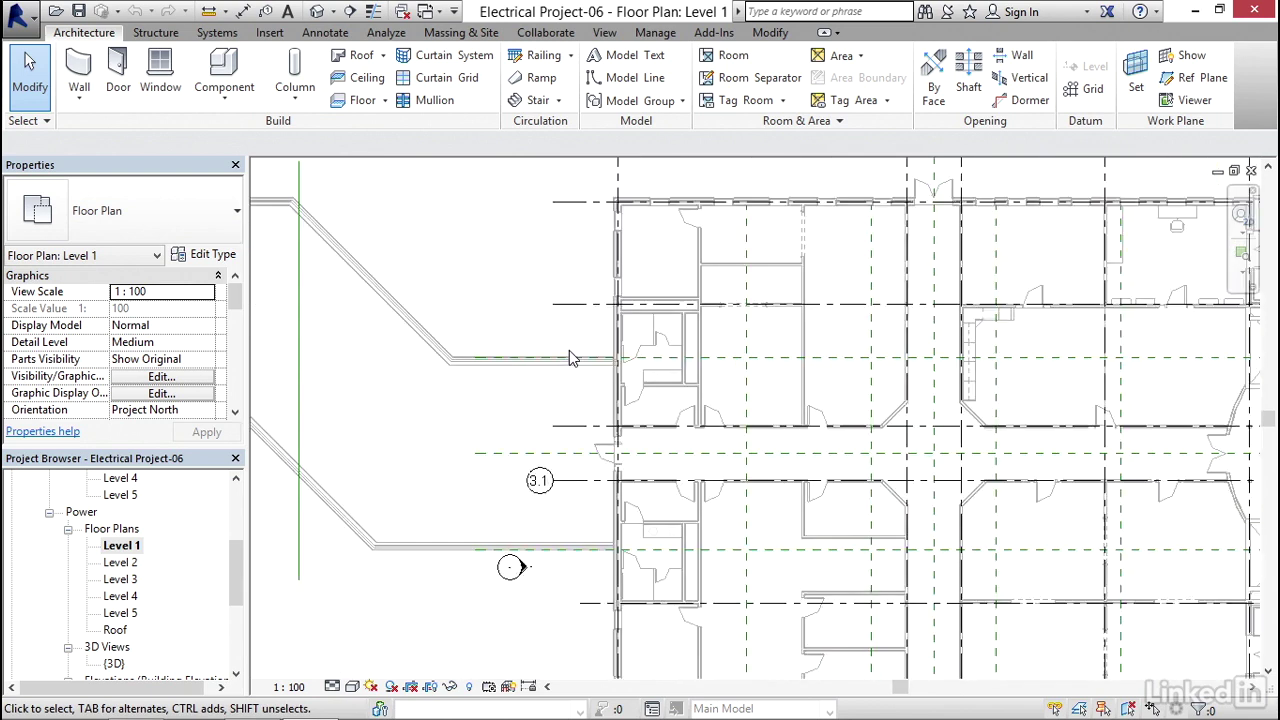
{"action": "scroll", "coordinate": [569, 358], "scroll_direction": "down", "scroll_amount": 3}
{"action": "scroll", "coordinate": [515, 303], "scroll_direction": "up", "scroll_amount": 3}
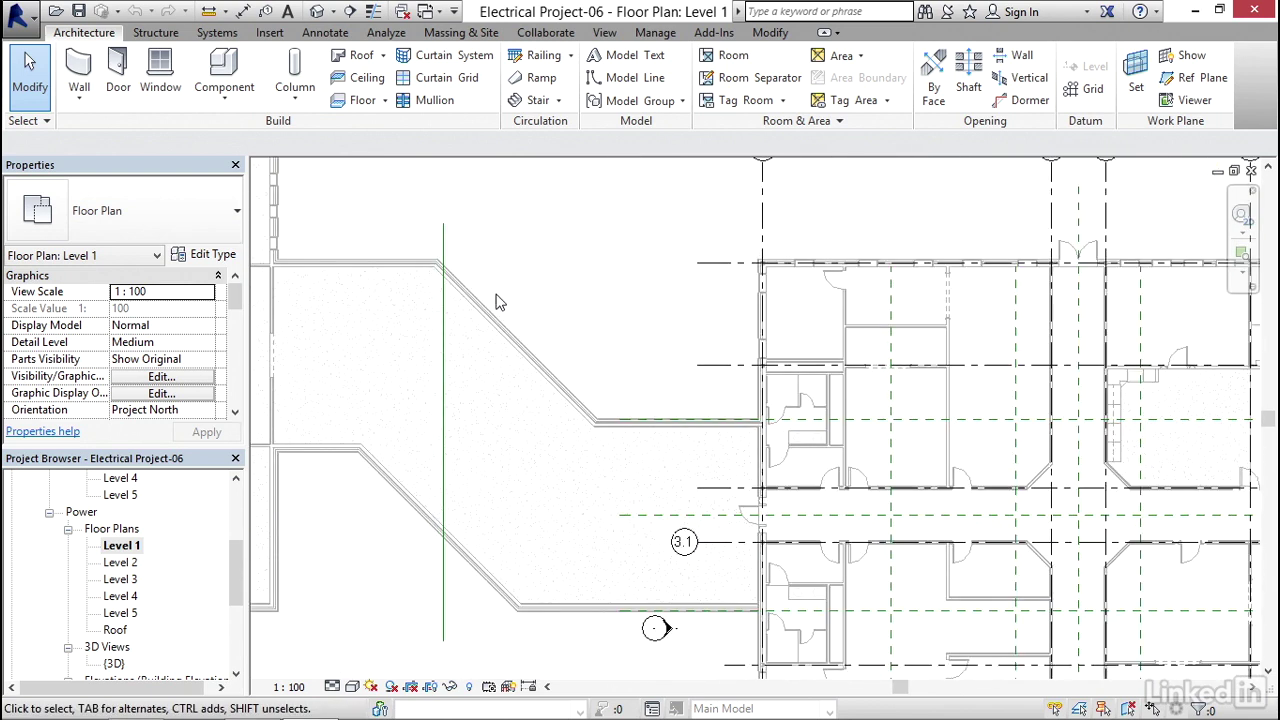
{"action": "scroll", "coordinate": [500, 302], "scroll_direction": "up", "scroll_amount": 2}
{"action": "scroll", "coordinate": [525, 268], "scroll_direction": "down", "scroll_amount": 4}
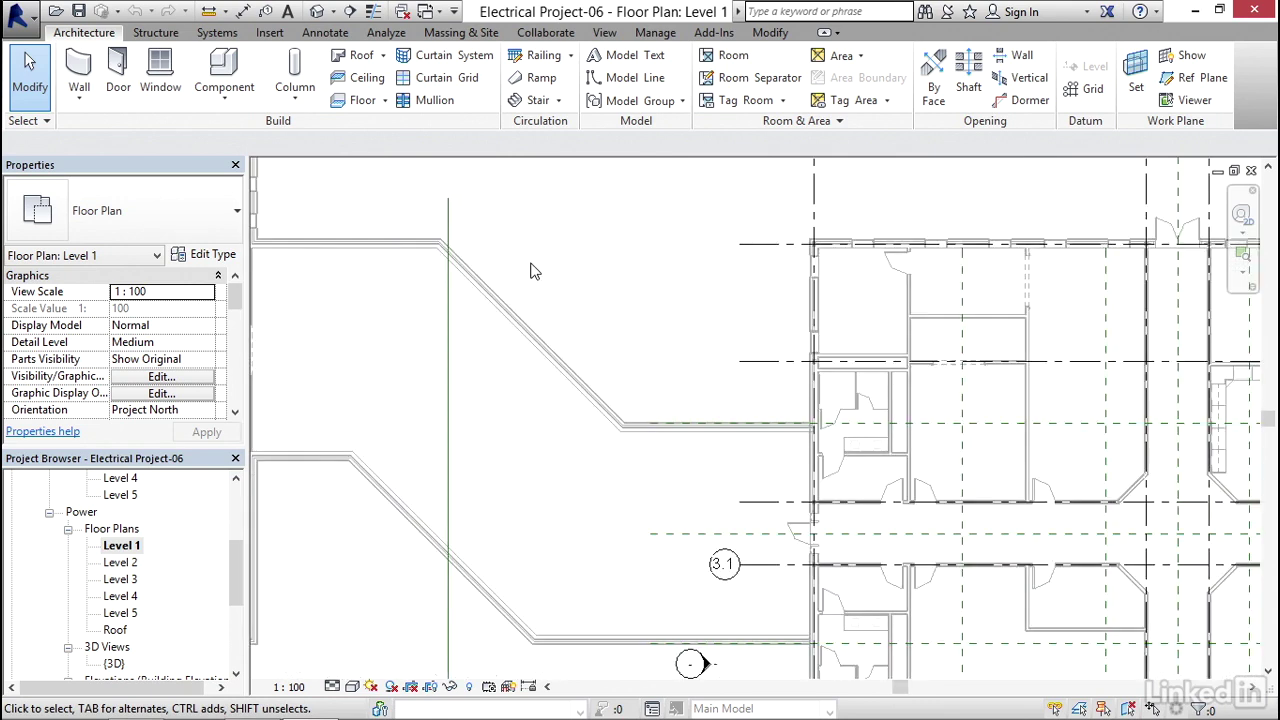
{"action": "middle_click_drag", "start_coordinate": [606, 297], "coordinate": [543, 320]}
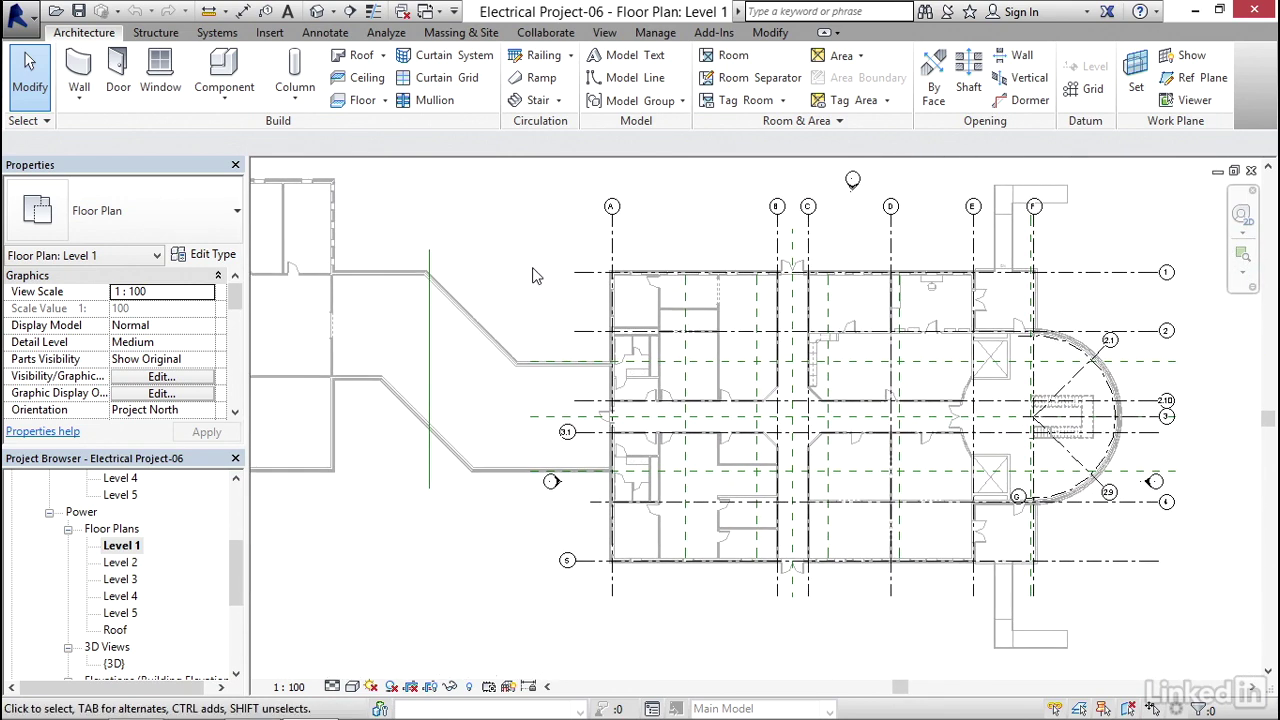
Set Halftone/Underlay to underlay line weight 1 and halftone brightness 80, then zoom to check
{"action": "left_click", "coordinate": [650, 36]}
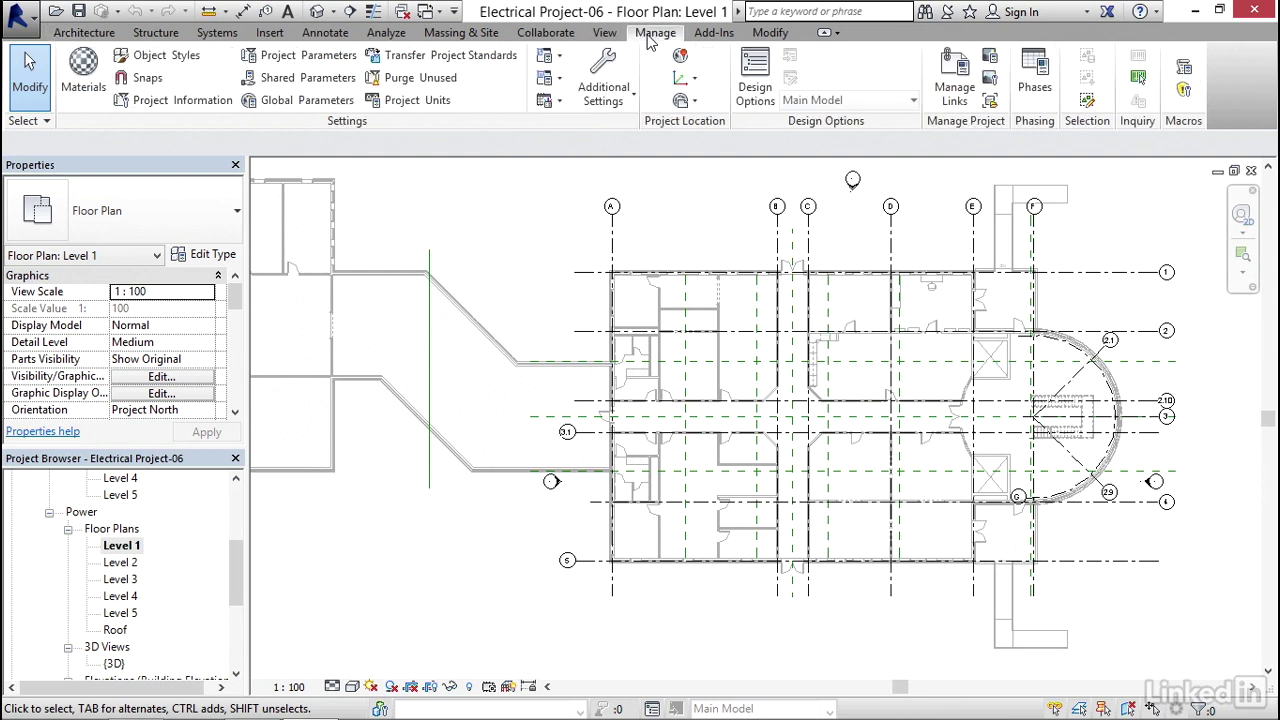
{"action": "left_click", "coordinate": [626, 95]}
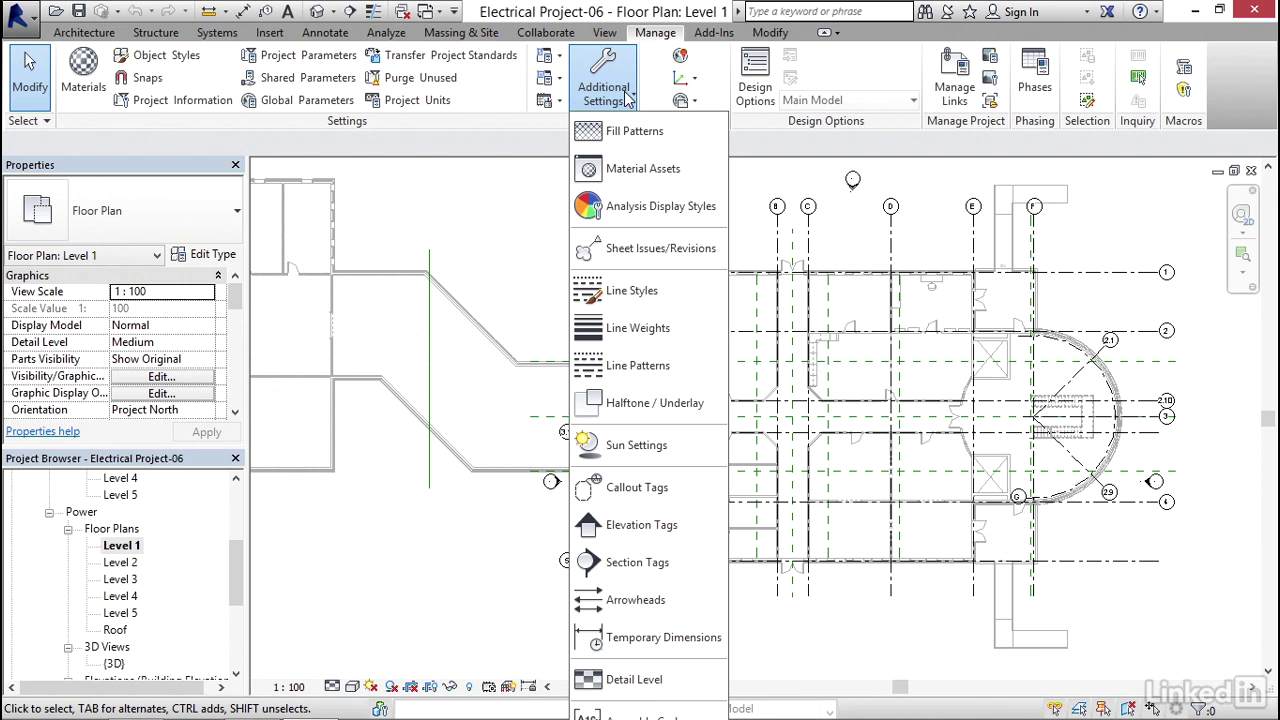
{"action": "left_click", "coordinate": [668, 412]}
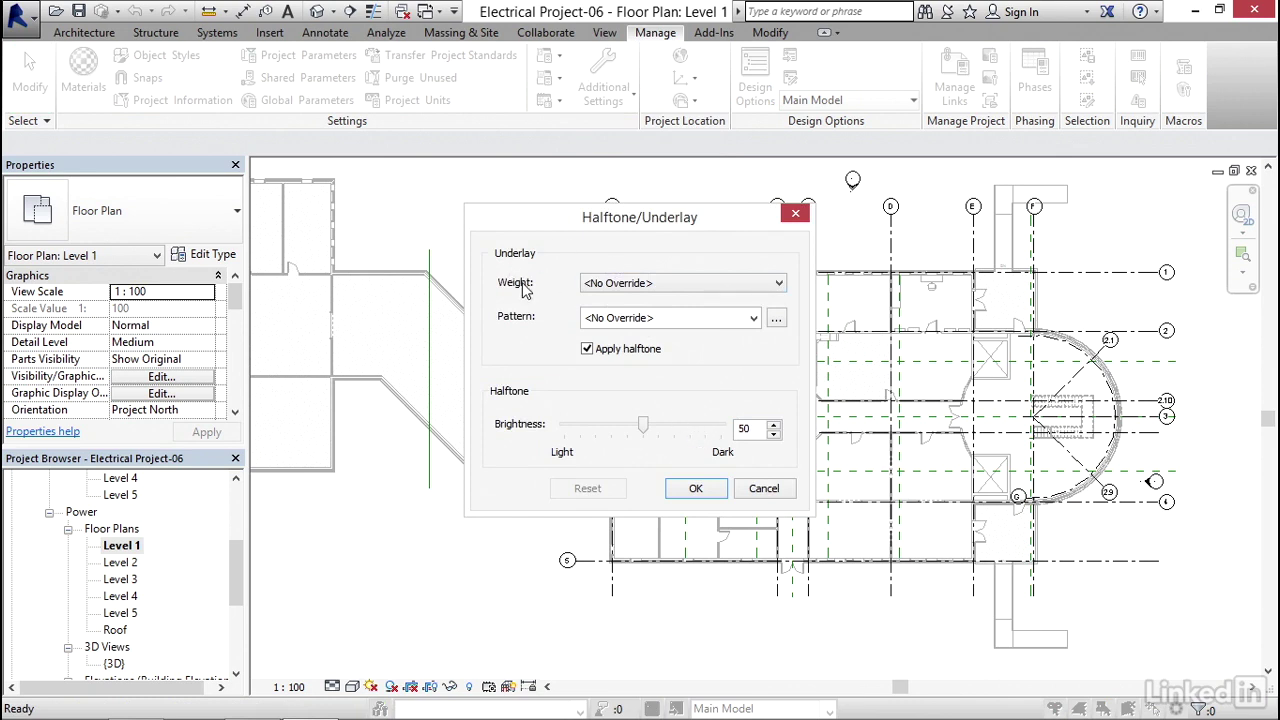
{"action": "left_click", "coordinate": [628, 283]}
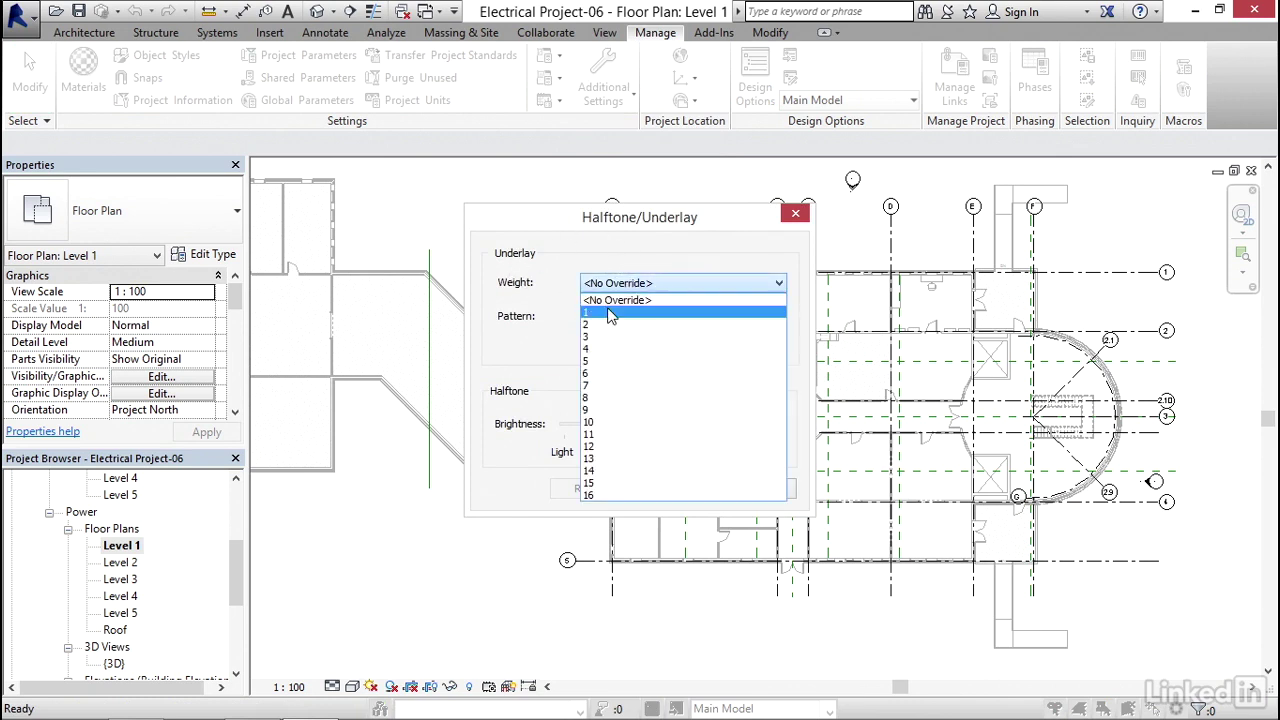
{"action": "left_click", "coordinate": [610, 313]}
{"action": "left_click_drag", "start_coordinate": [648, 427], "coordinate": [689, 427]}
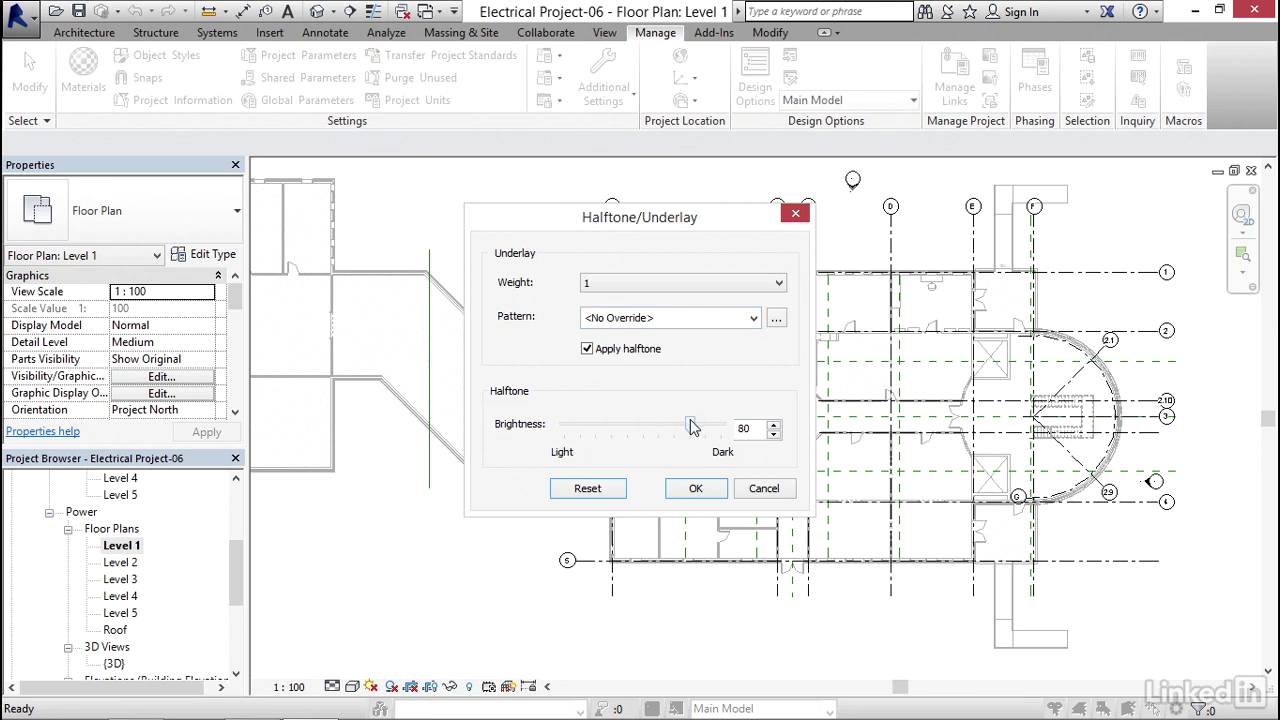
{"action": "left_click", "coordinate": [696, 491]}
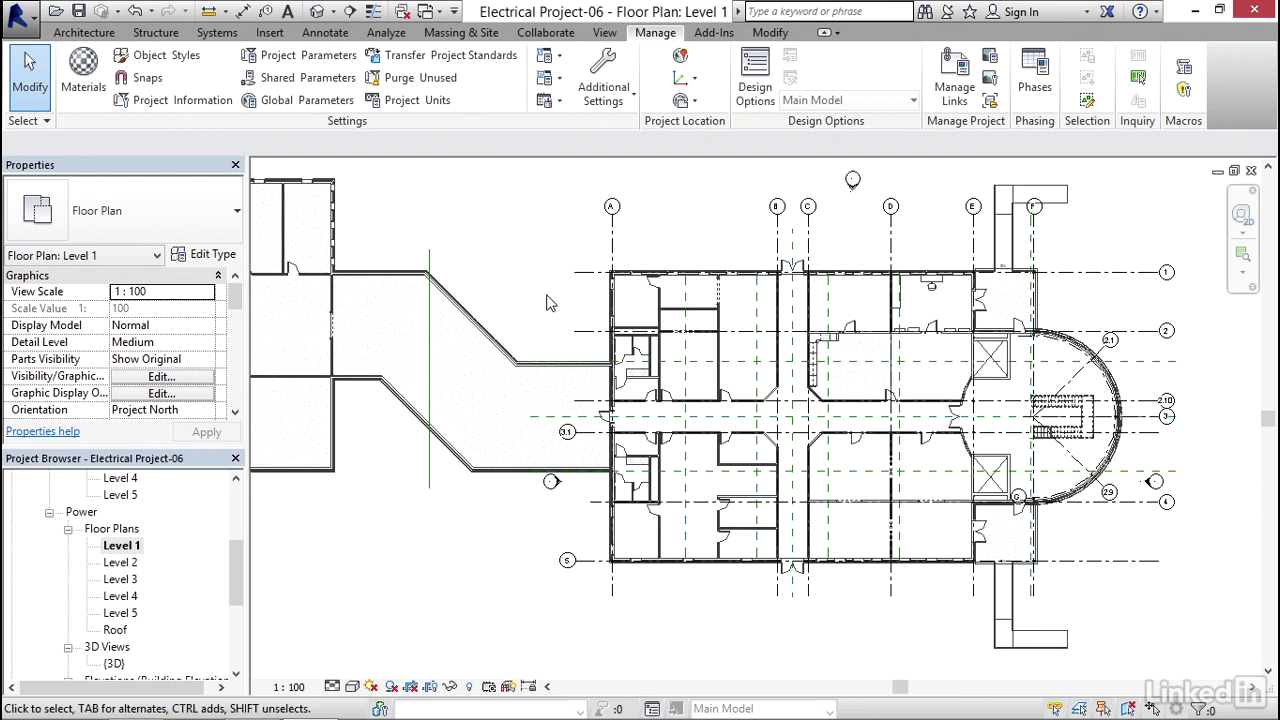
{"action": "scroll", "coordinate": [627, 324], "scroll_direction": "up", "scroll_amount": 5}
{"action": "scroll", "coordinate": [627, 324], "scroll_direction": "up", "scroll_amount": 5}
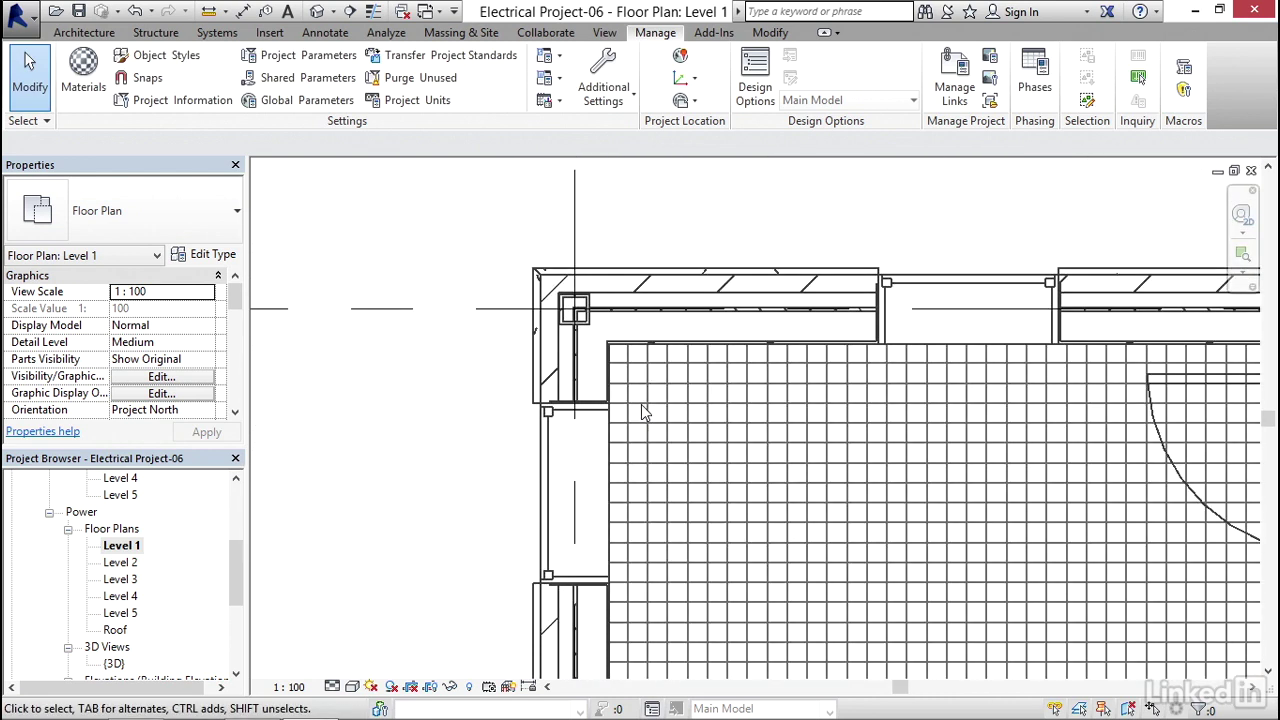
{"action": "scroll", "coordinate": [641, 410], "scroll_direction": "down", "scroll_amount": 8}
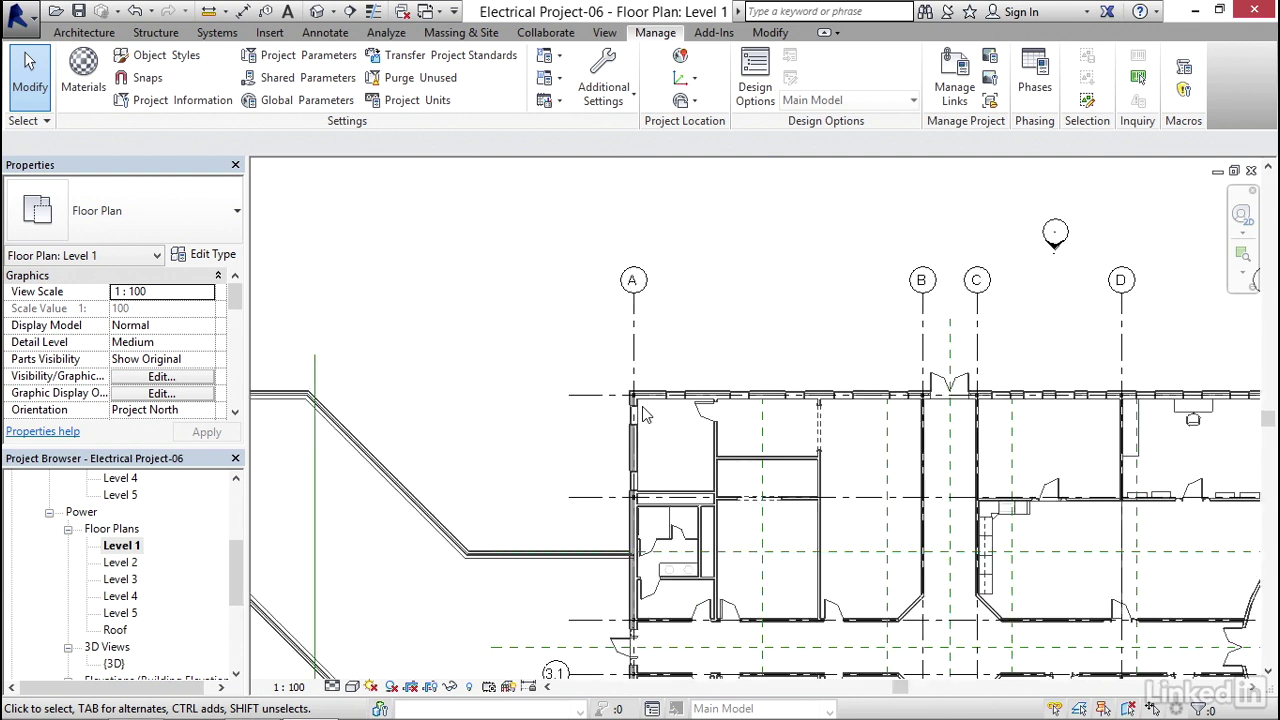
{"action": "middle_click_drag", "start_coordinate": [627, 522], "coordinate": [637, 430]}
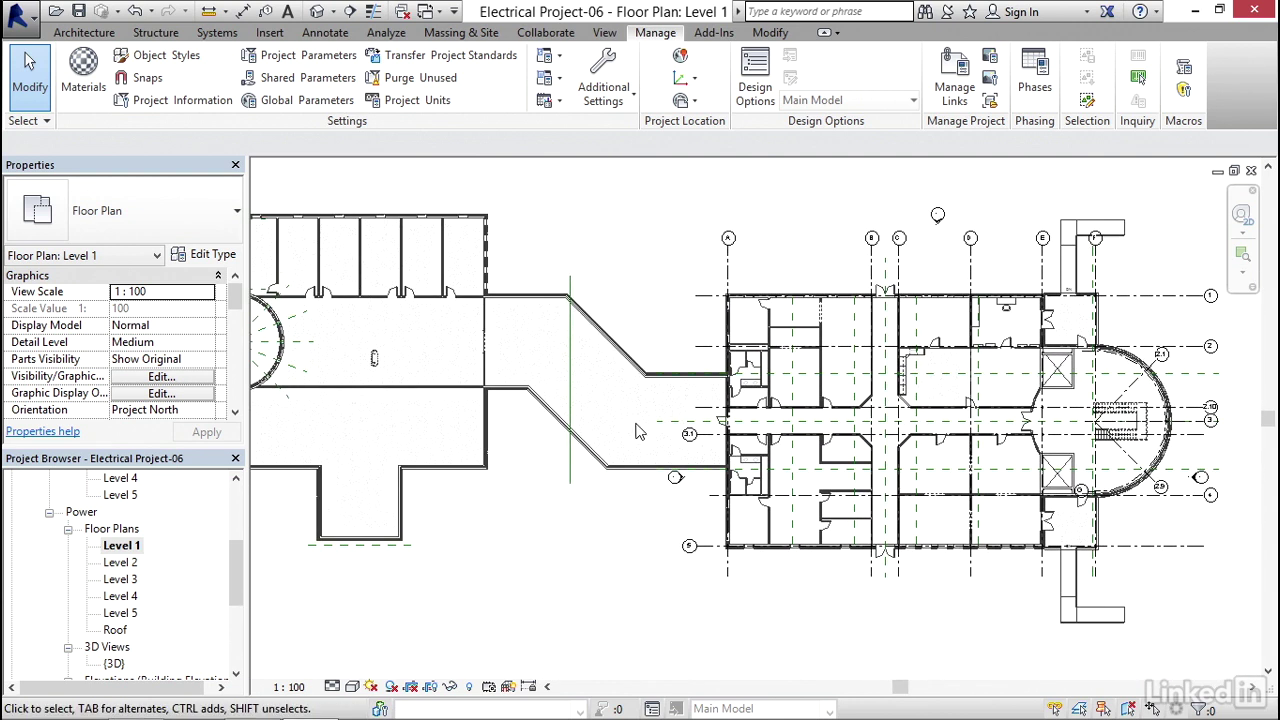
{"action": "middle_click_drag", "start_coordinate": [583, 532], "coordinate": [597, 528]}
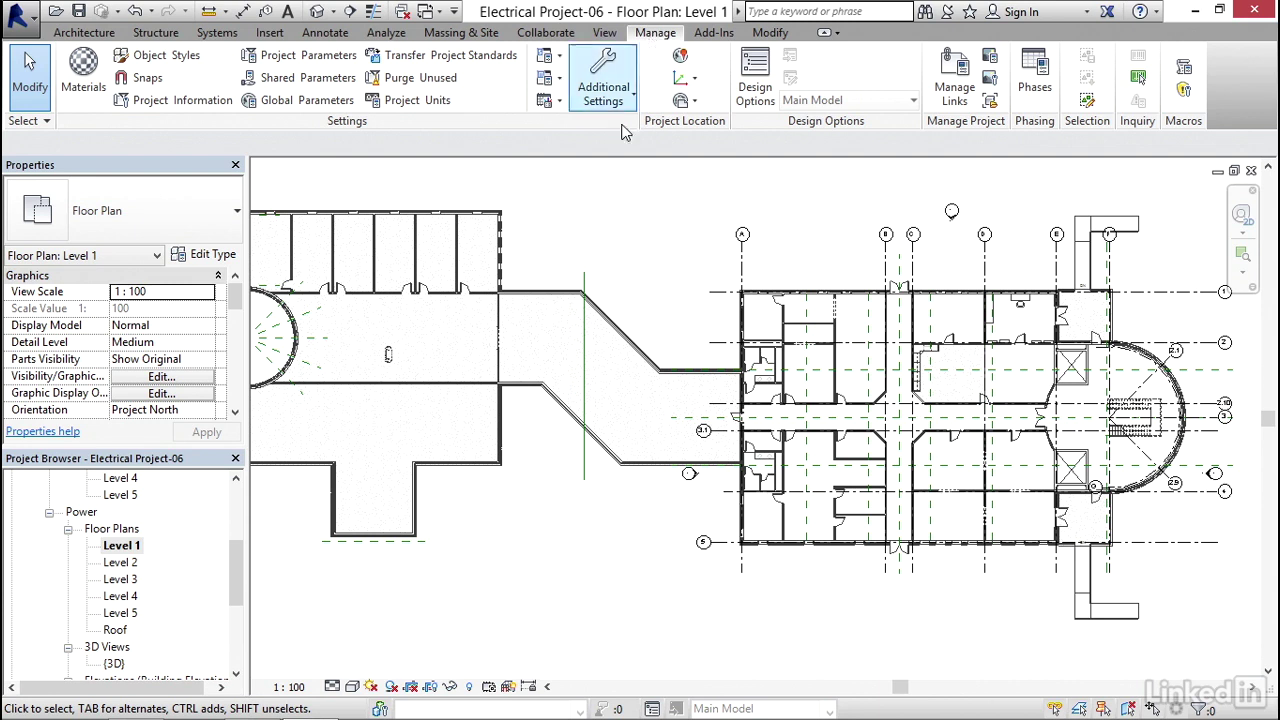
Open Object Styles and scroll through the Model Objects line weights, colours and patterns
{"action": "left_click", "coordinate": [171, 58]}
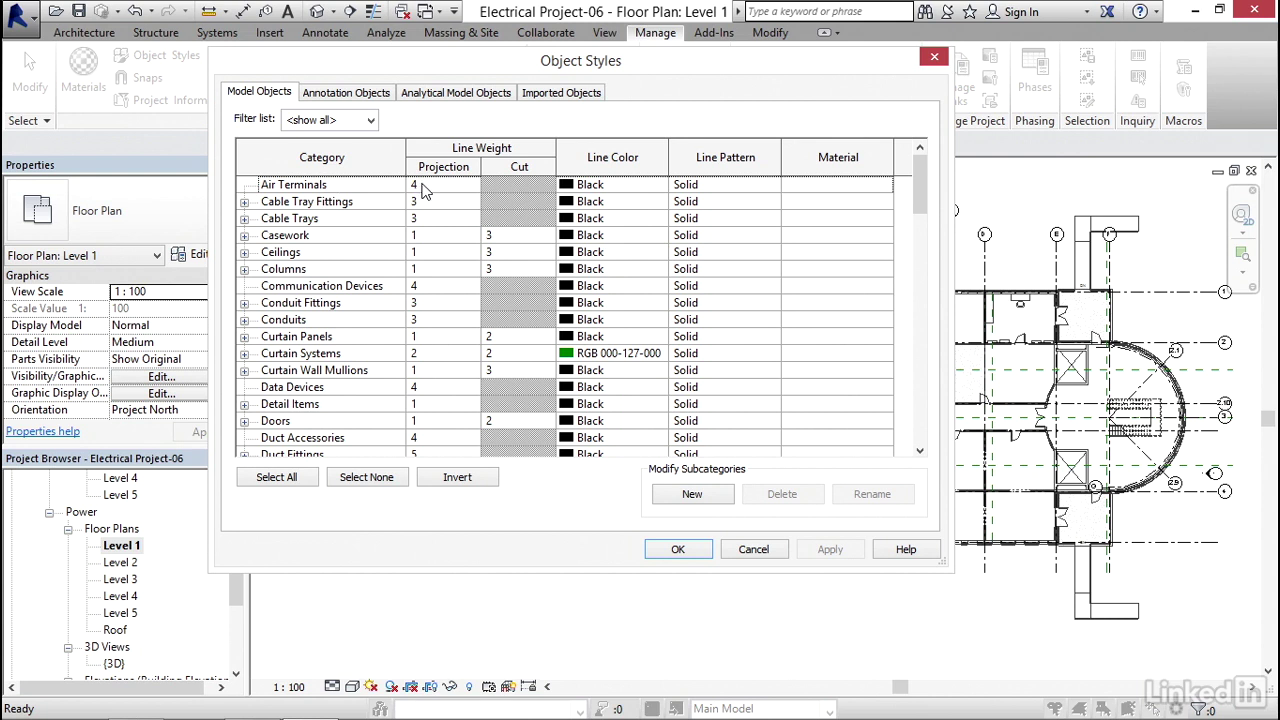
{"action": "scroll", "coordinate": [456, 324], "scroll_direction": "down", "scroll_amount": 1}
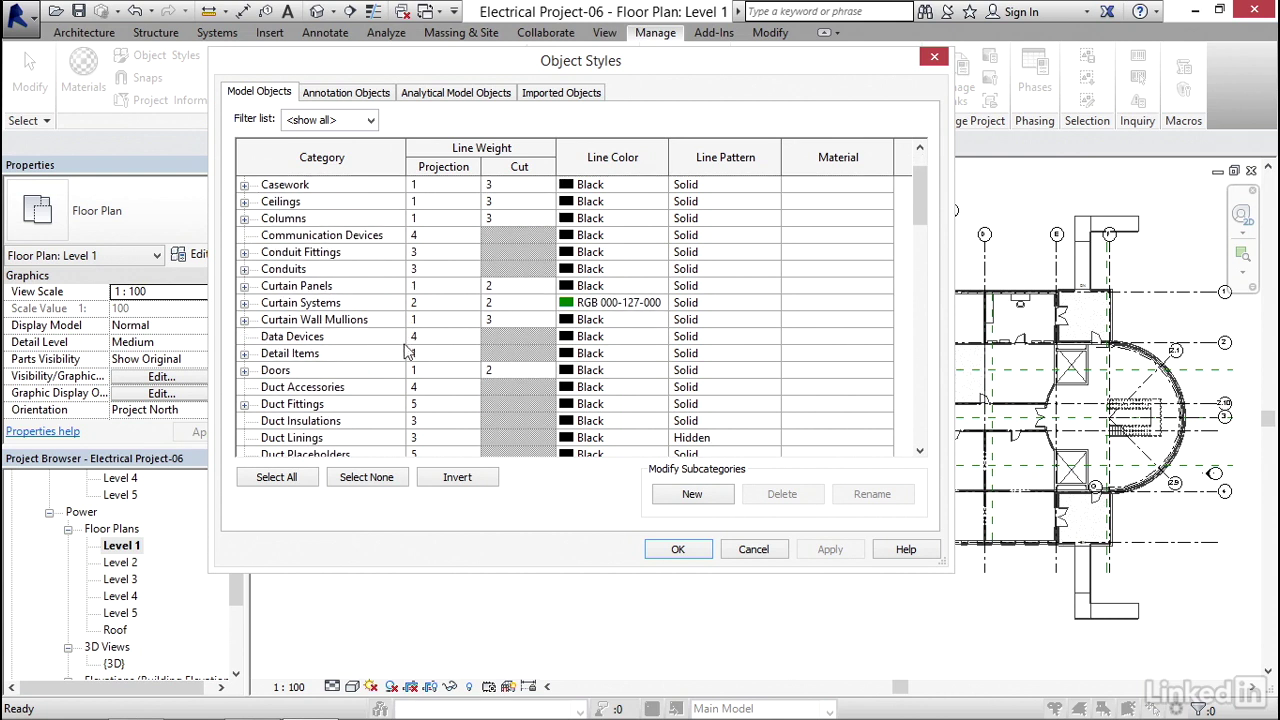
{"action": "scroll", "coordinate": [405, 345], "scroll_direction": "down", "scroll_amount": 1}
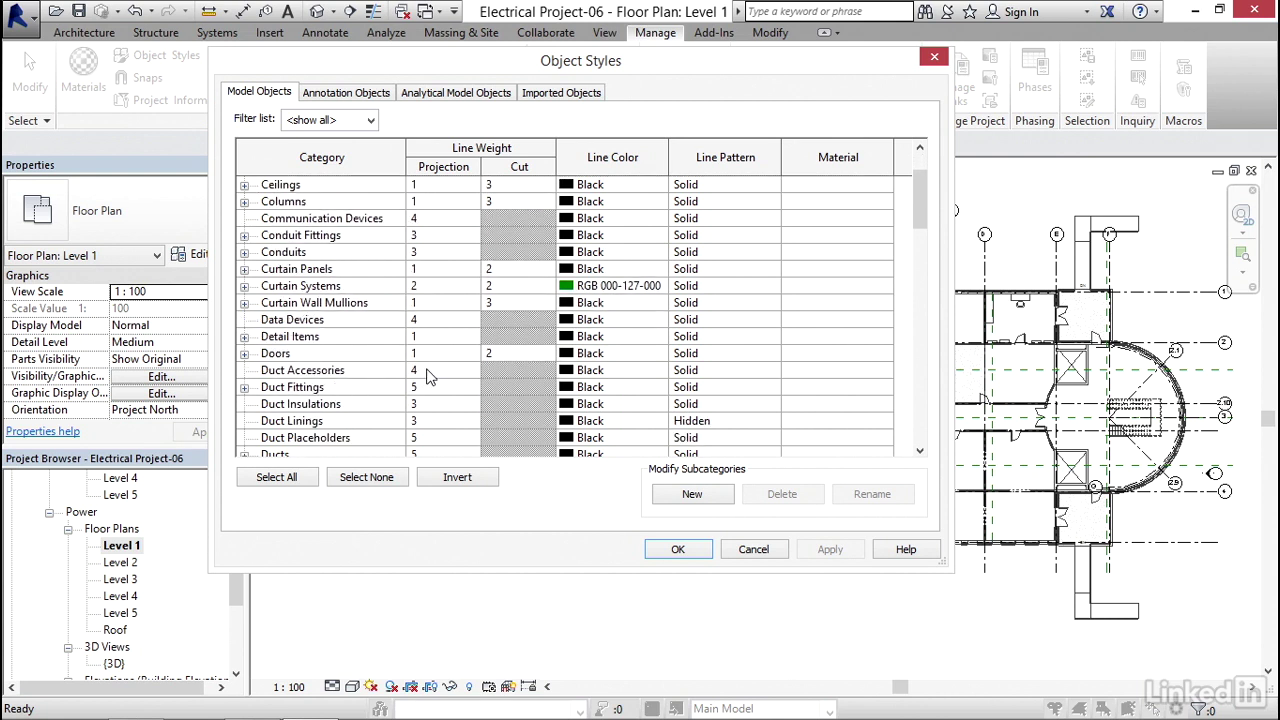
{"action": "scroll", "coordinate": [420, 373], "scroll_direction": "down", "scroll_amount": 4}
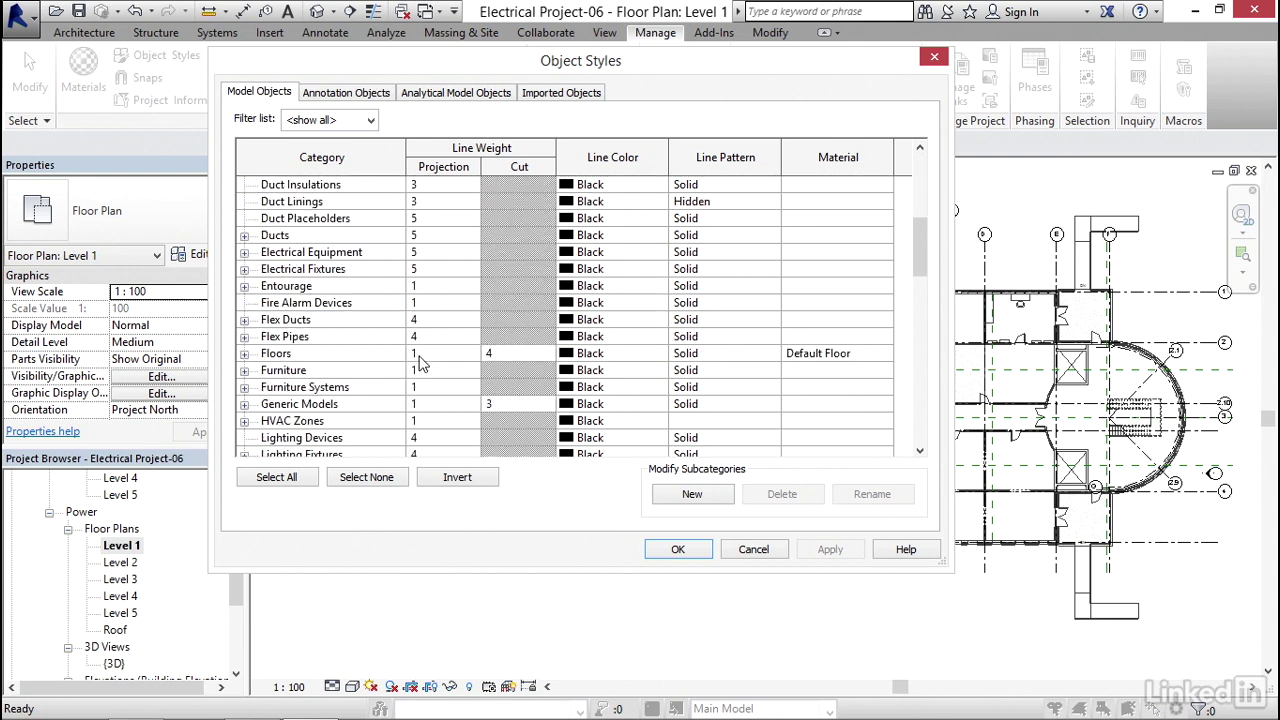
{"action": "scroll", "coordinate": [420, 365], "scroll_direction": "down", "scroll_amount": 1}
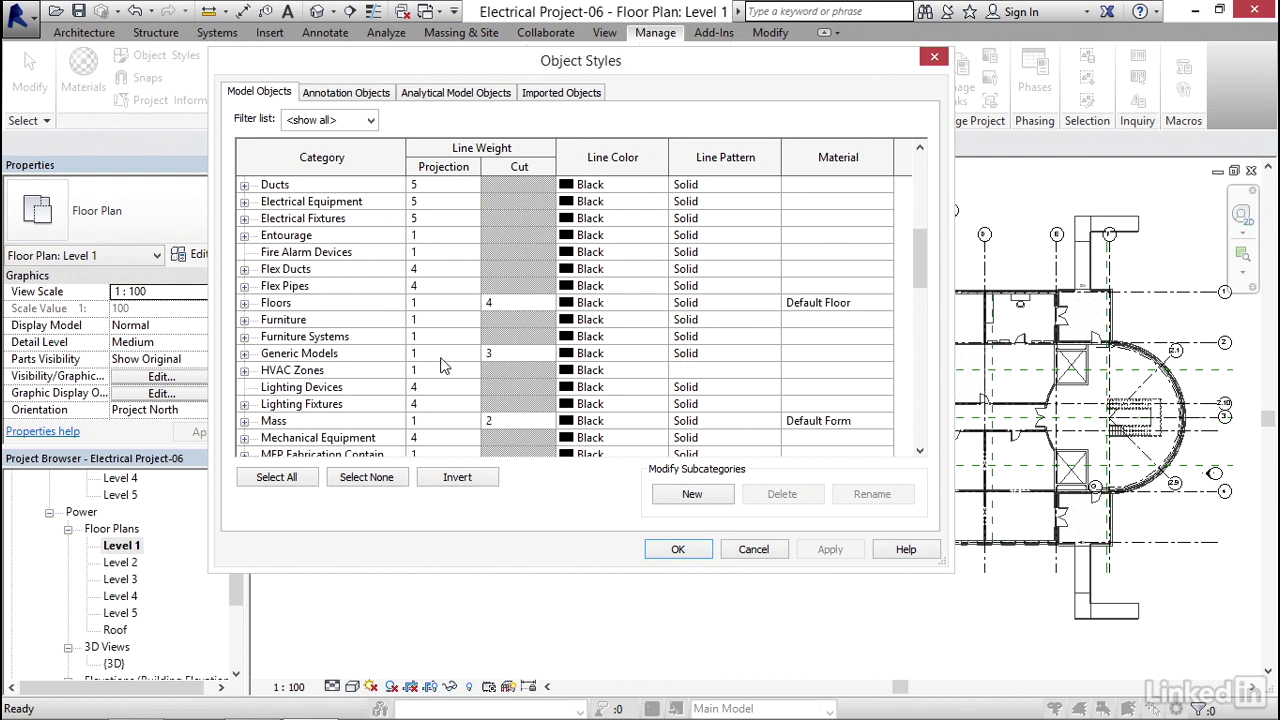
{"action": "scroll", "coordinate": [452, 222], "scroll_direction": "down", "scroll_amount": 3}
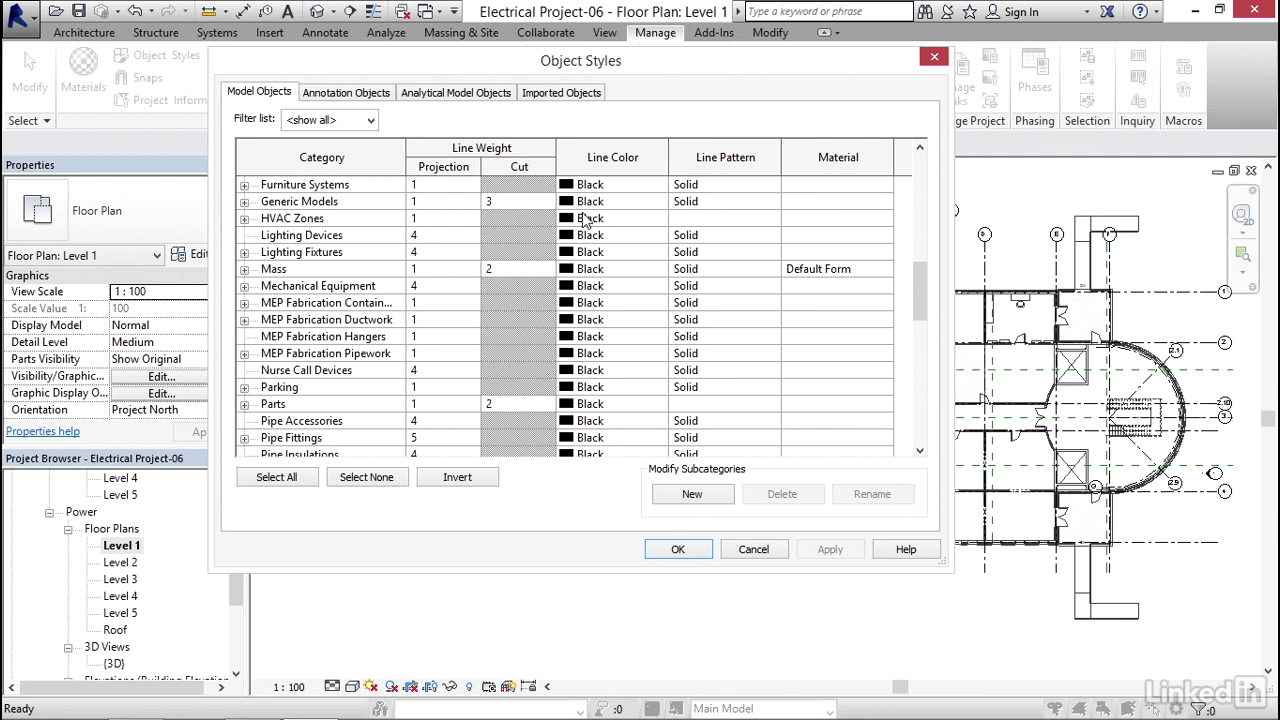
{"action": "left_click_drag", "start_coordinate": [921, 292], "coordinate": [926, 170]}
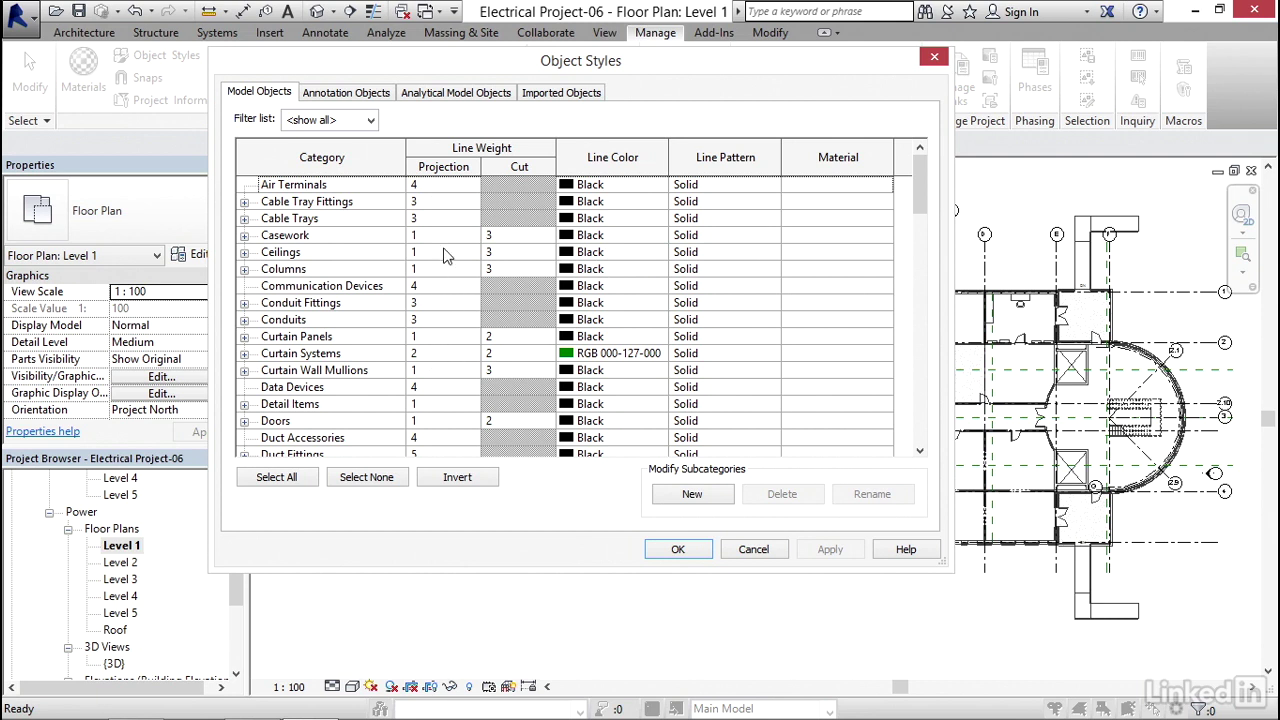
Cancel Object Styles, then review the Additional Settings > Line Weights table and cancel it
{"action": "left_click", "coordinate": [752, 549]}
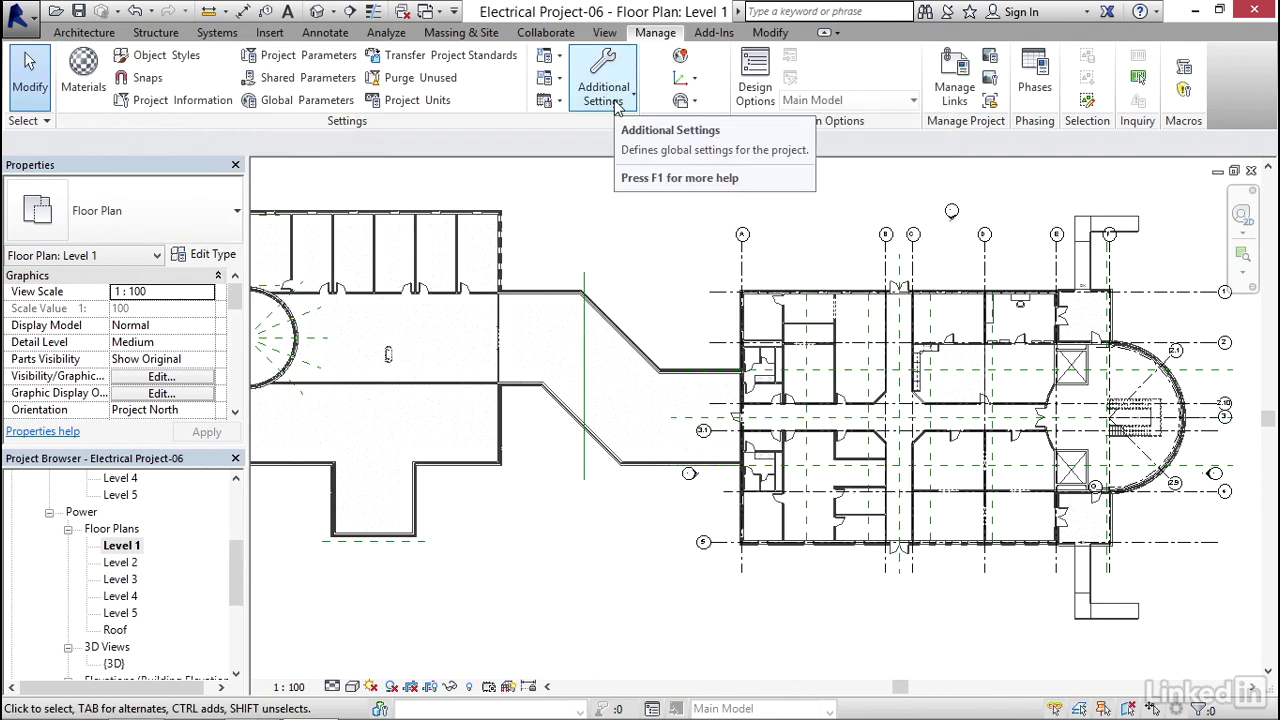
{"action": "left_click", "coordinate": [616, 105]}
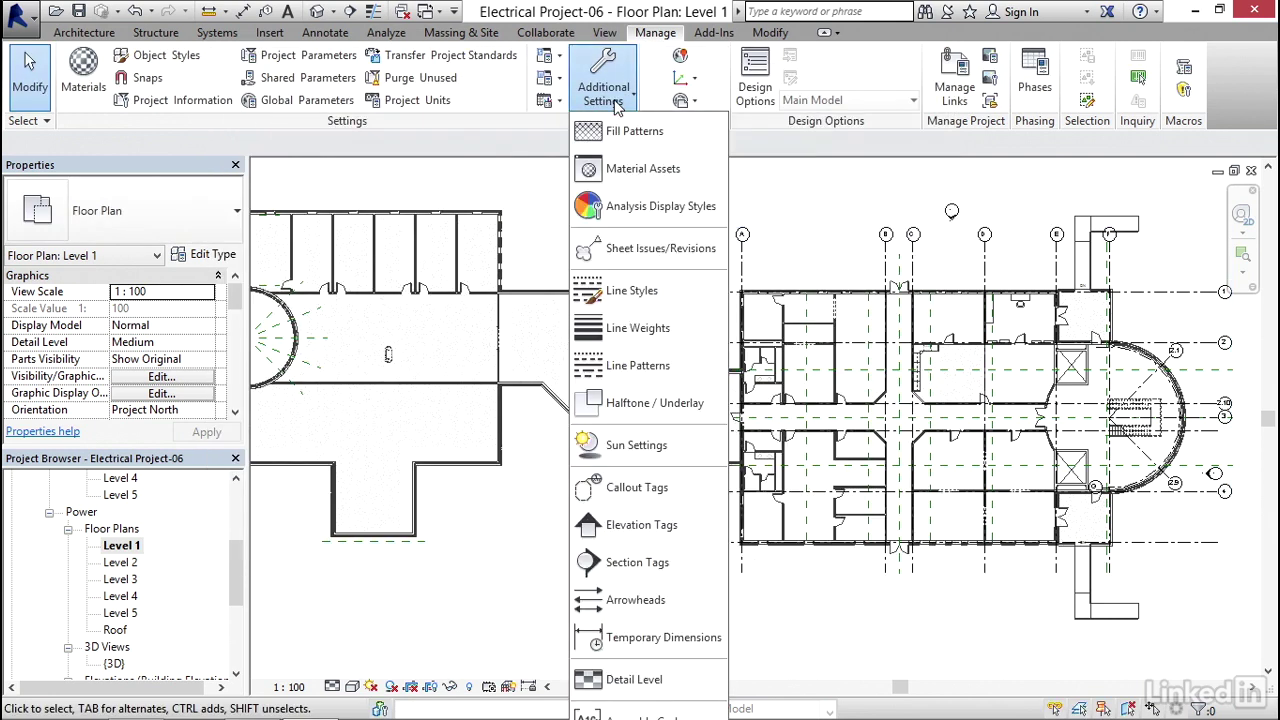
{"action": "left_click", "coordinate": [633, 330]}
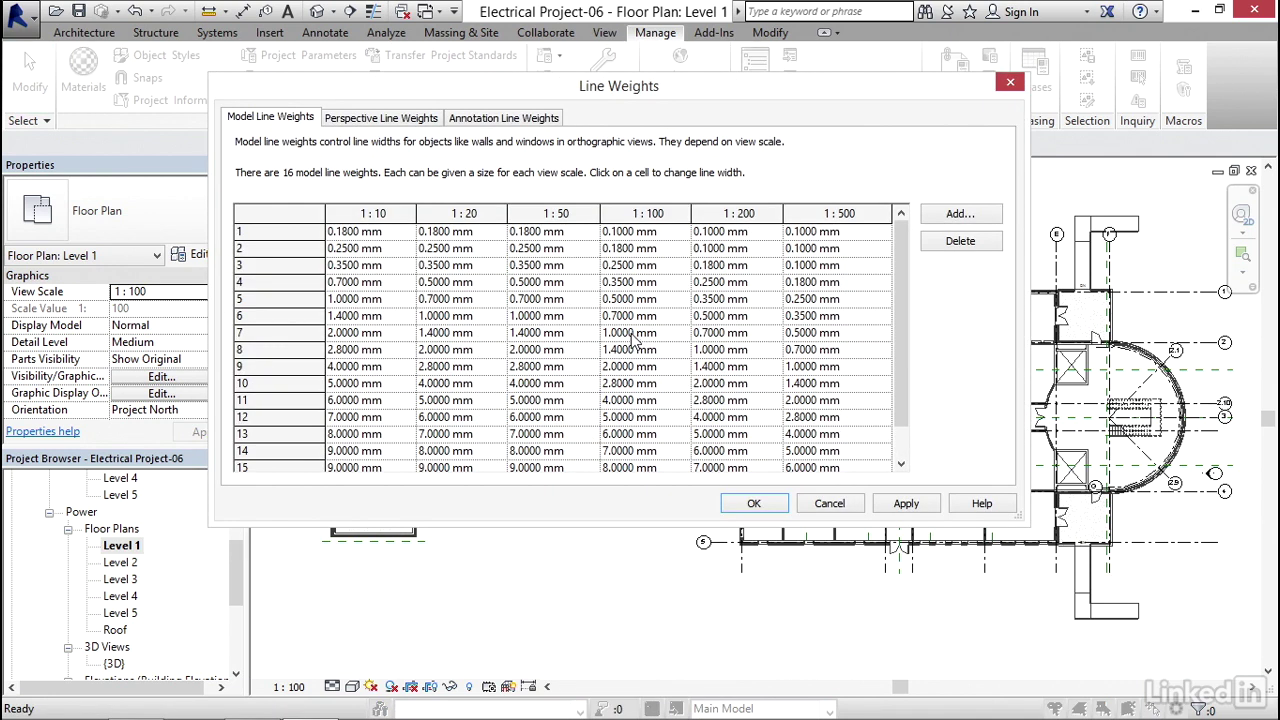
{"action": "left_click_drag", "start_coordinate": [900, 242], "coordinate": [901, 215]}
{"action": "mouse_move", "coordinate": [903, 257]}
{"action": "left_mouse_down"}
{"action": "mouse_move", "coordinate": [910, 316]}
{"action": "mouse_move", "coordinate": [906, 250]}
{"action": "left_mouse_up"}
{"action": "left_click", "coordinate": [829, 503]}
{"action": "mouse_move", "coordinate": [234, 554]}
{"action": "left_mouse_down"}
{"action": "mouse_move", "coordinate": [233, 501]}
{"action": "mouse_move", "coordinate": [233, 537]}
{"action": "left_mouse_up"}
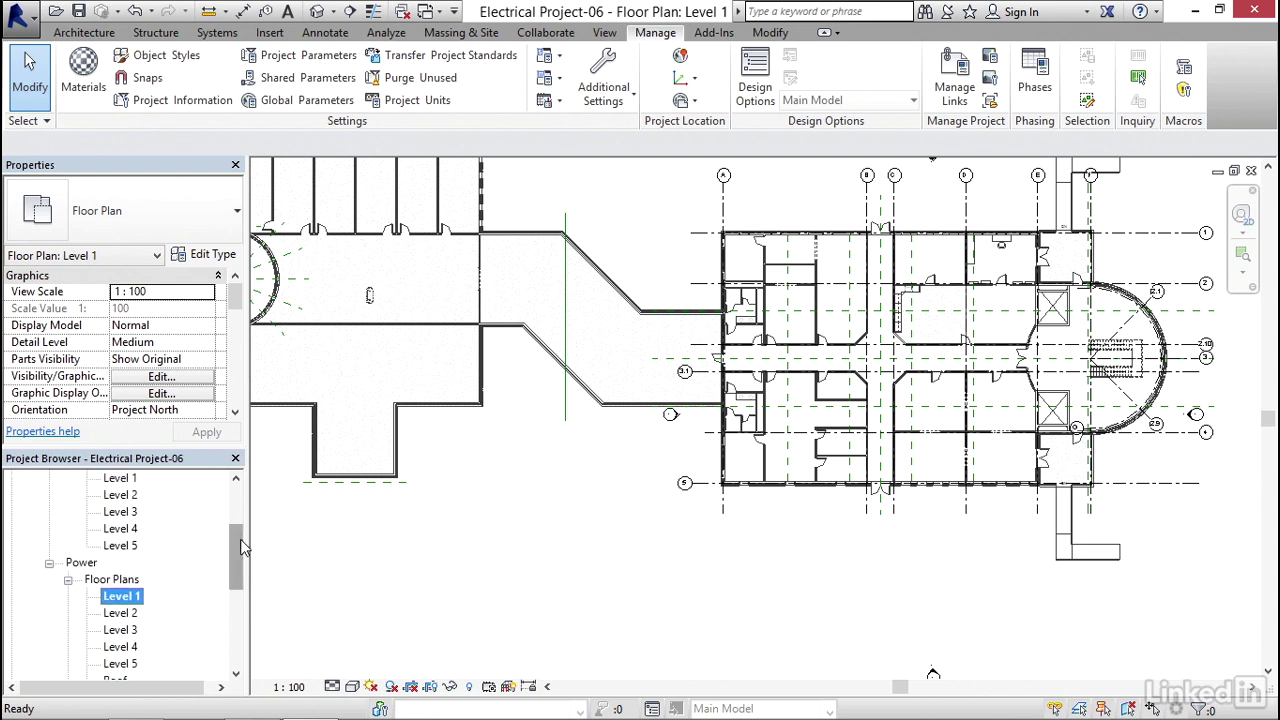
Open Manage View Templates from the View tab and select the Electrical Plan template
{"action": "left_click", "coordinate": [605, 35]}
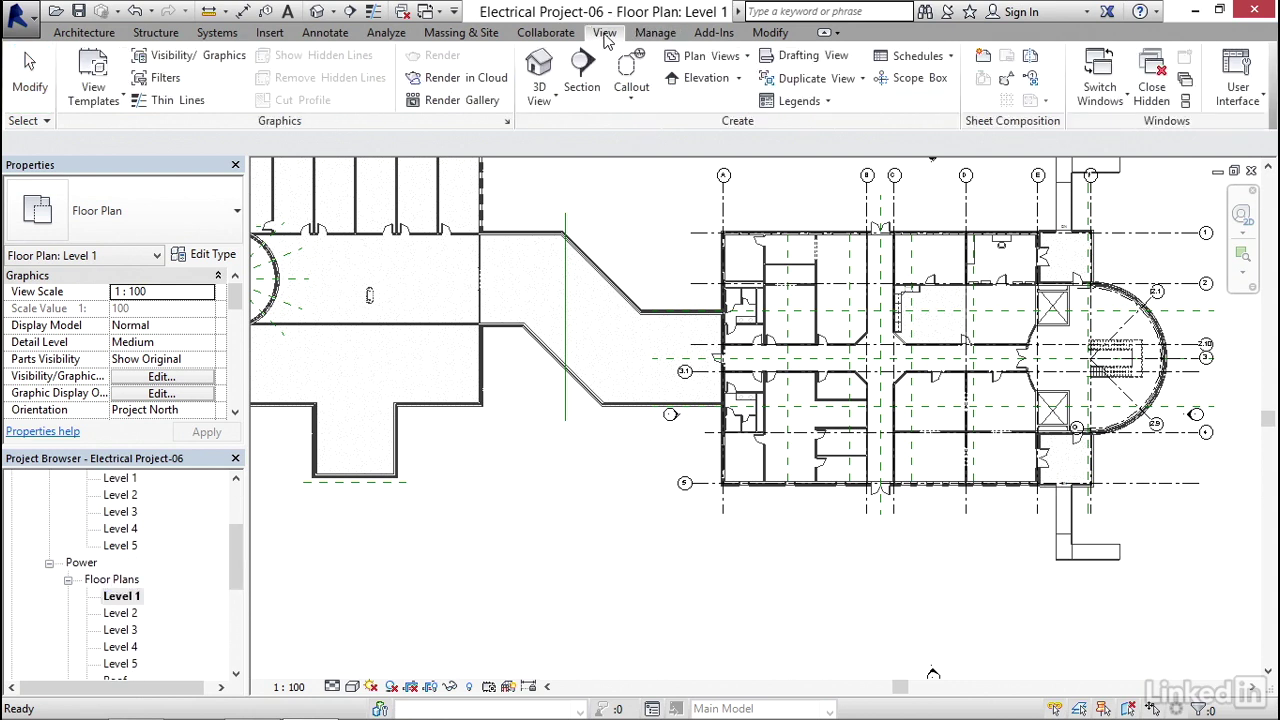
{"action": "left_click", "coordinate": [112, 100]}
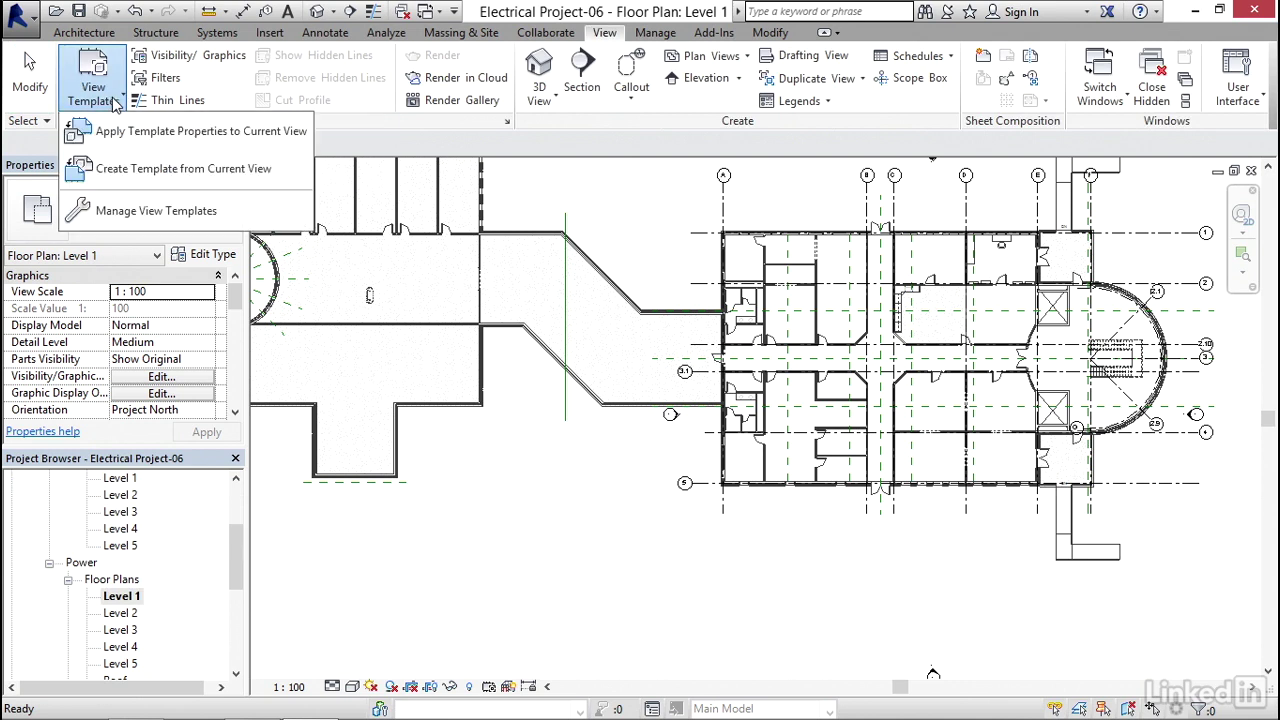
{"action": "left_click", "coordinate": [178, 214]}
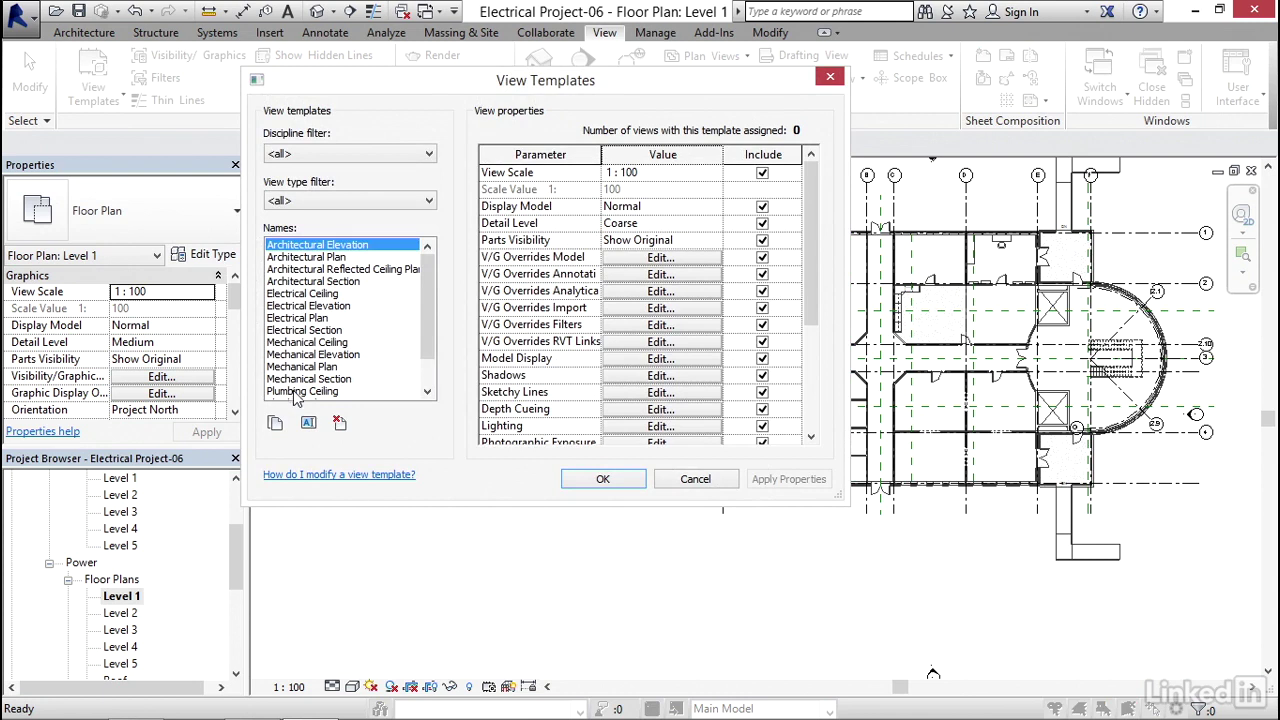
{"action": "left_click_drag", "start_coordinate": [428, 277], "coordinate": [422, 322]}
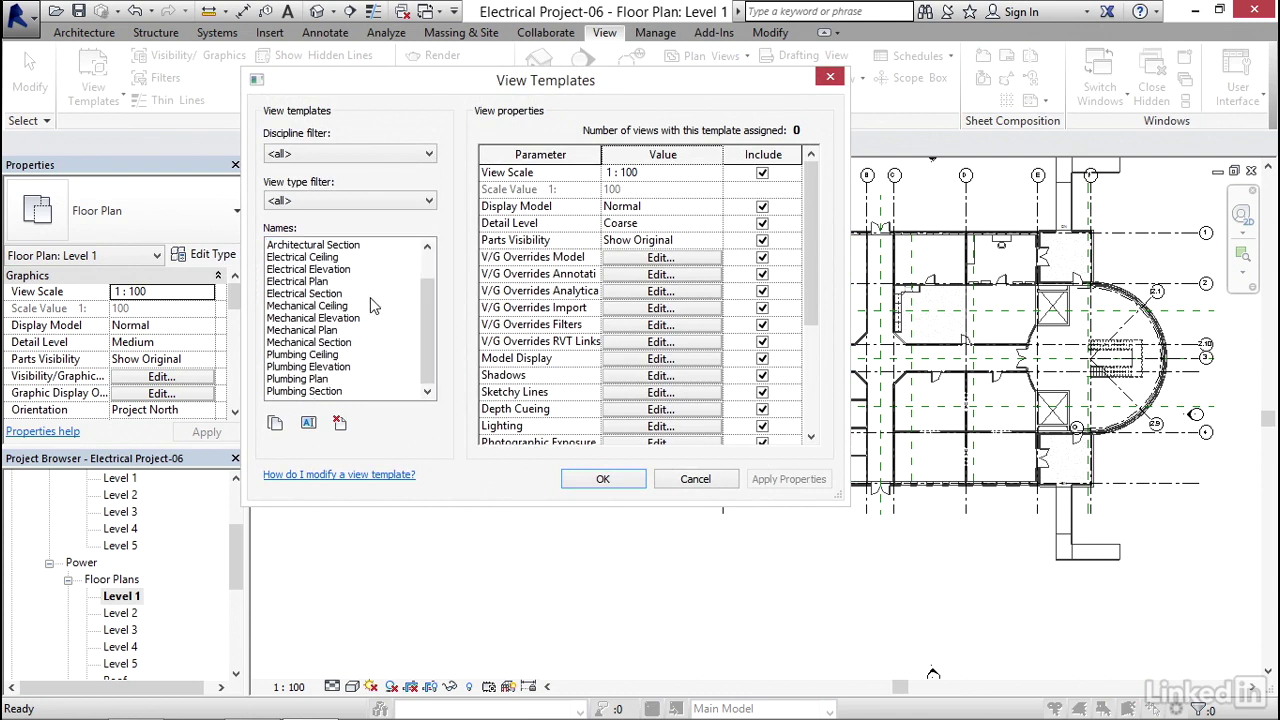
{"action": "left_click", "coordinate": [320, 283]}
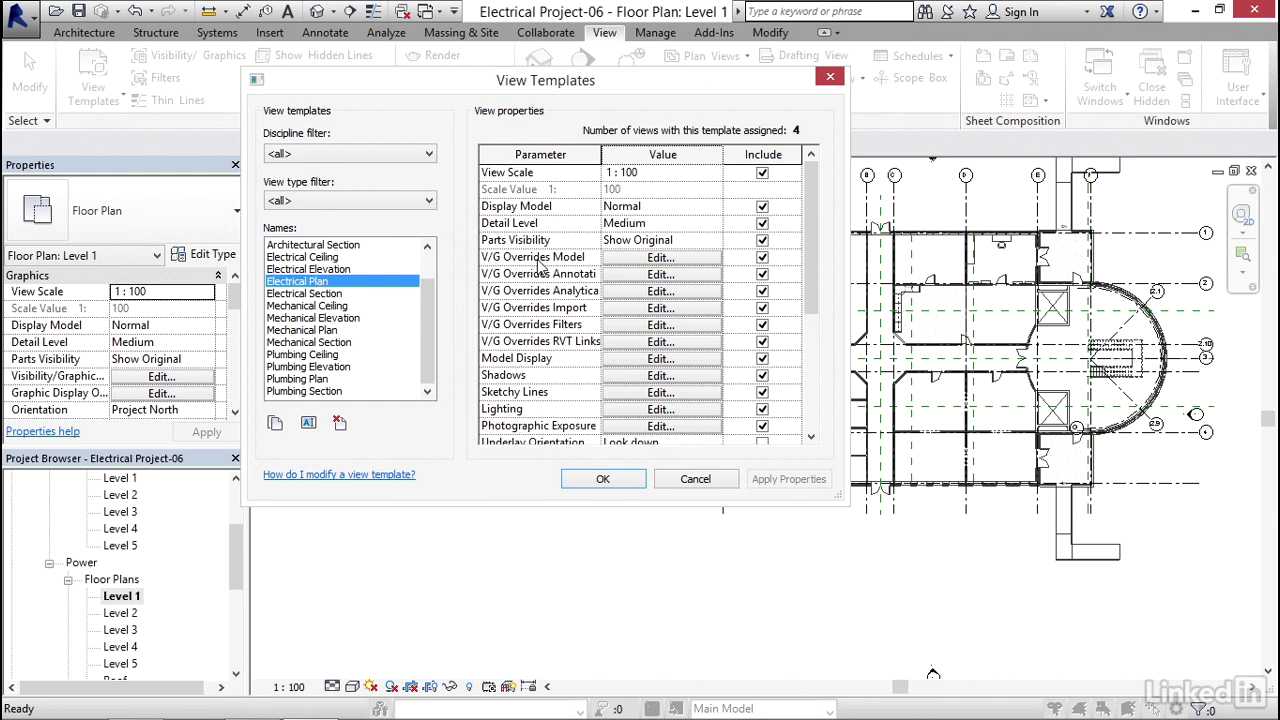
Review the Electrical Plan template's V/G Overrides Model settings and cancel that dialog
{"action": "left_click", "coordinate": [660, 257]}
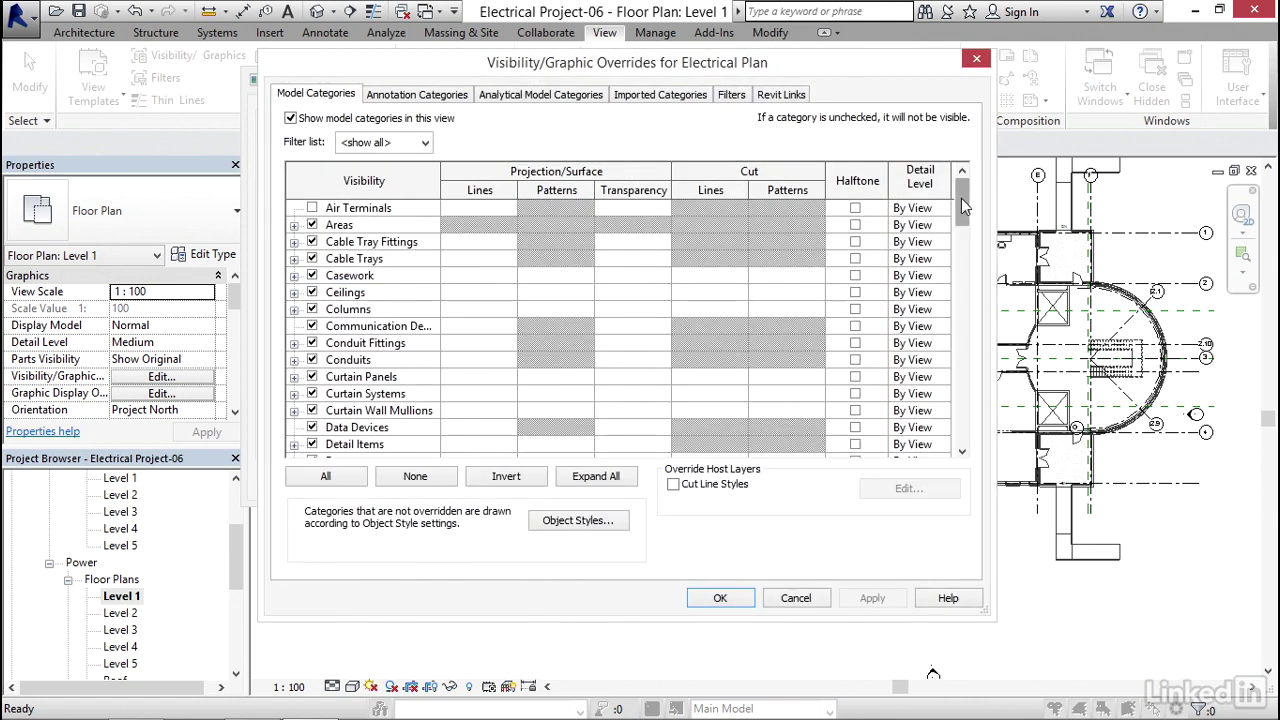
{"action": "scroll", "coordinate": [955, 210], "scroll_direction": "down", "scroll_amount": 4}
{"action": "scroll", "coordinate": [961, 239], "scroll_direction": "up", "scroll_amount": 2}
{"action": "left_click_drag", "start_coordinate": [961, 220], "coordinate": [960, 250]}
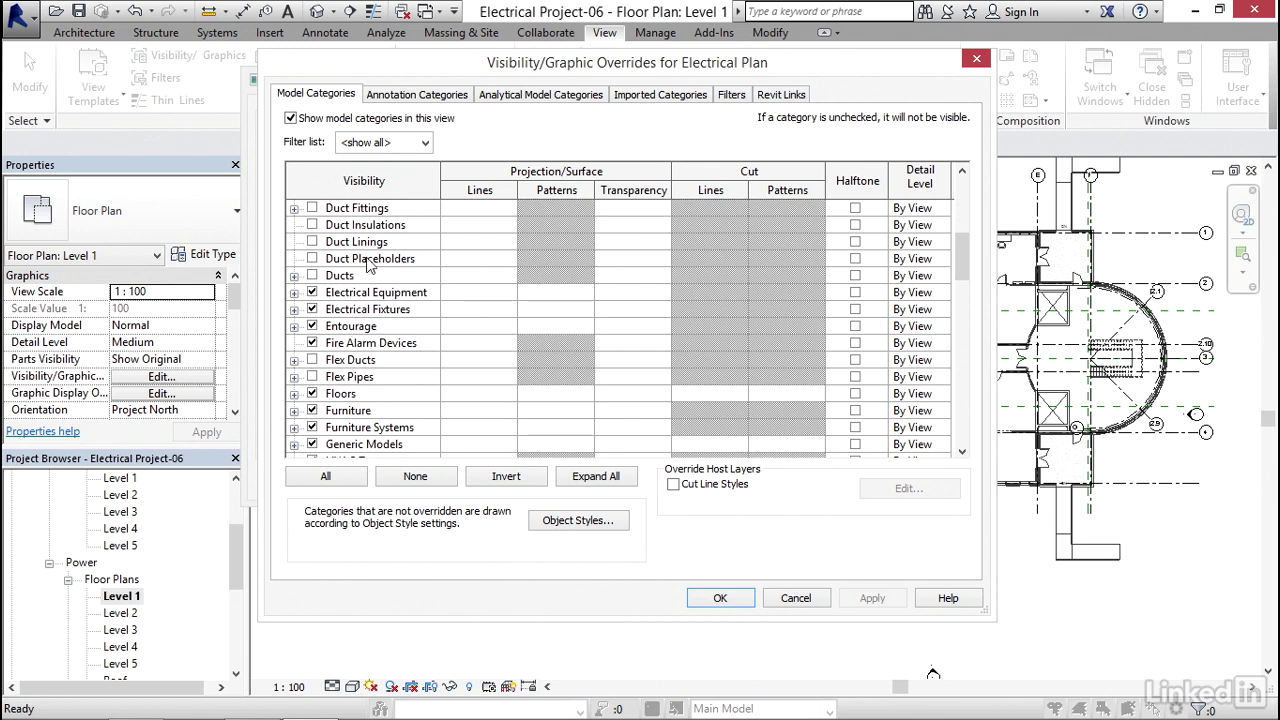
{"action": "left_click", "coordinate": [796, 598]}
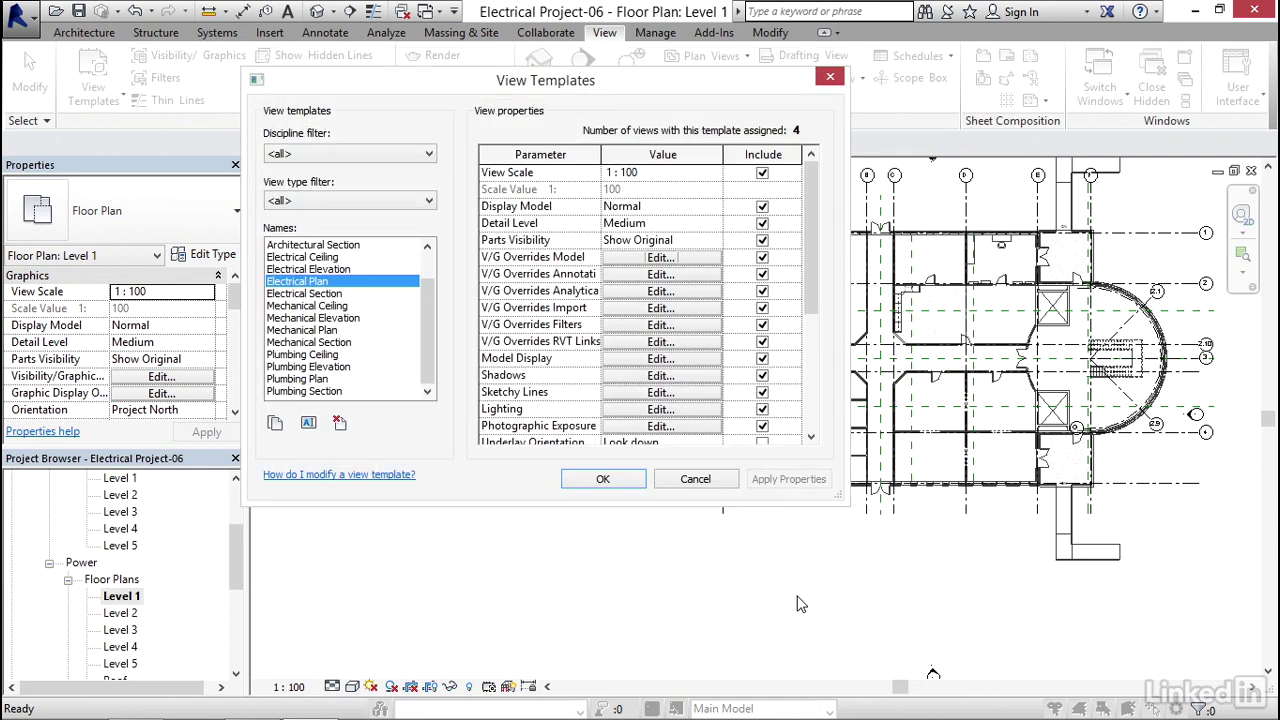
Close the template manager and apply the Electrical Plan template to Power Level 1 via Apply Template Properties
{"action": "left_click", "coordinate": [695, 479]}
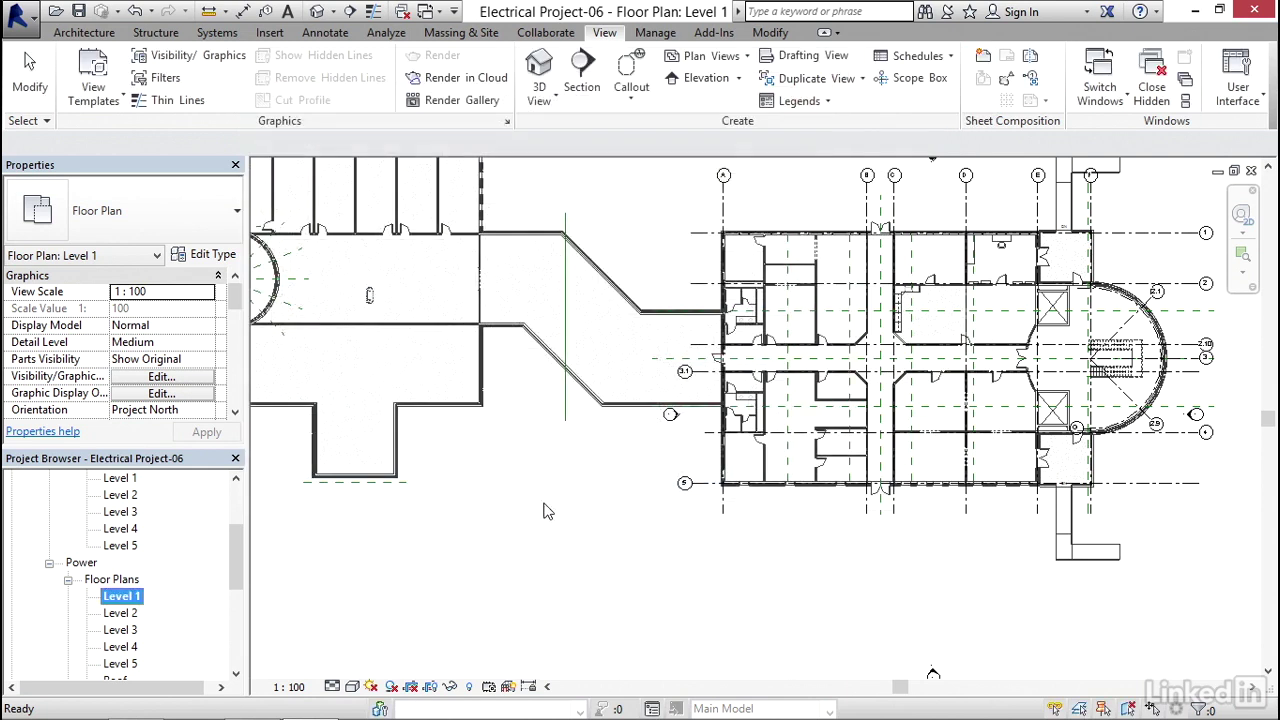
{"action": "right_click", "coordinate": [125, 601]}
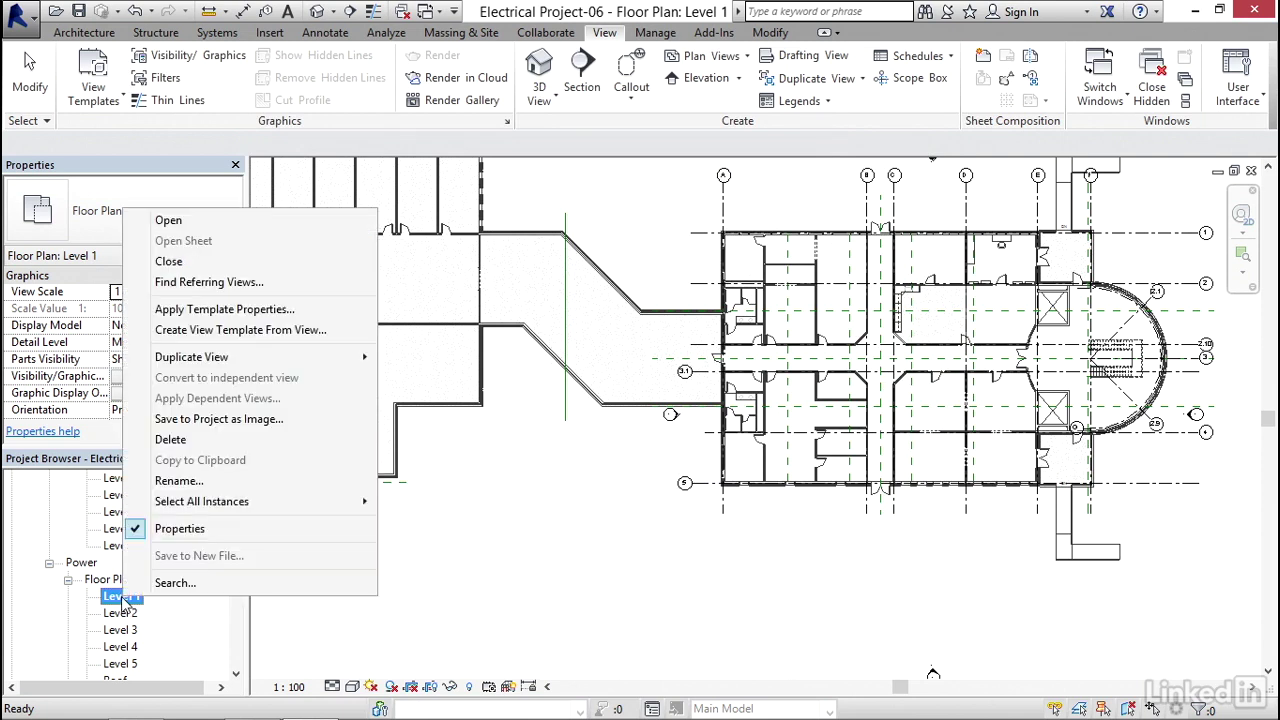
{"action": "left_click", "coordinate": [237, 317]}
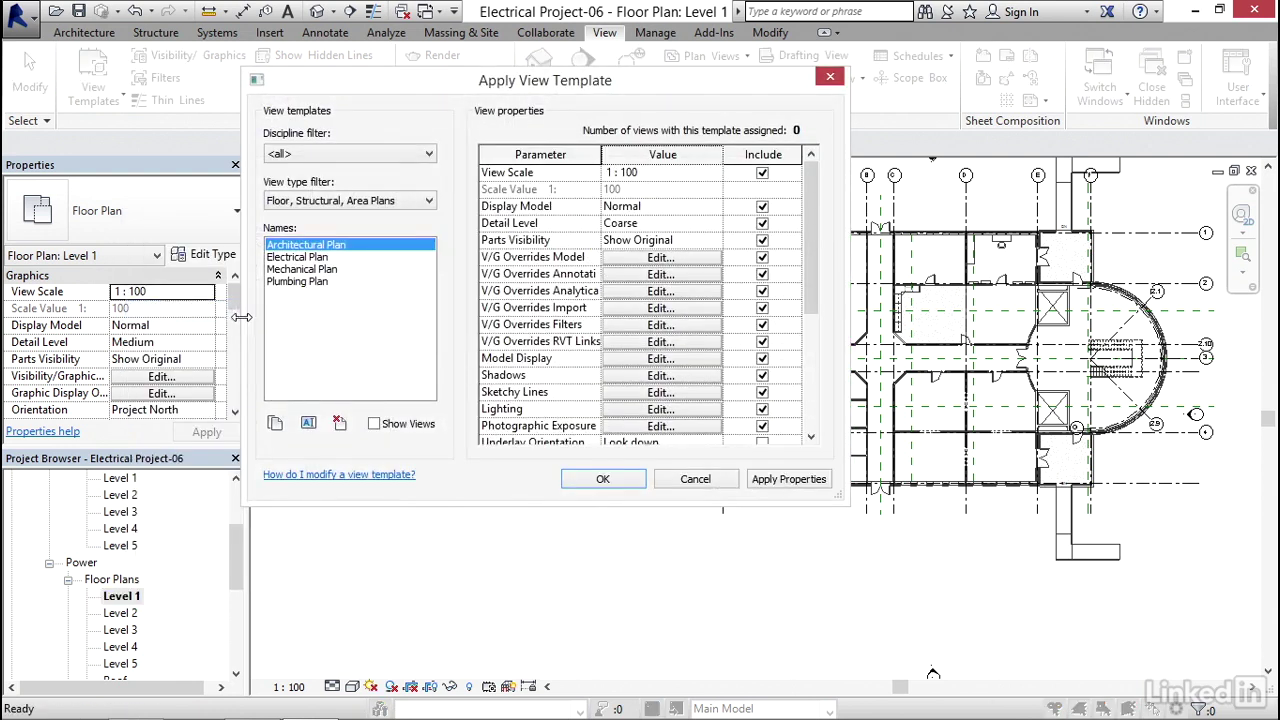
{"action": "left_click", "coordinate": [318, 258]}
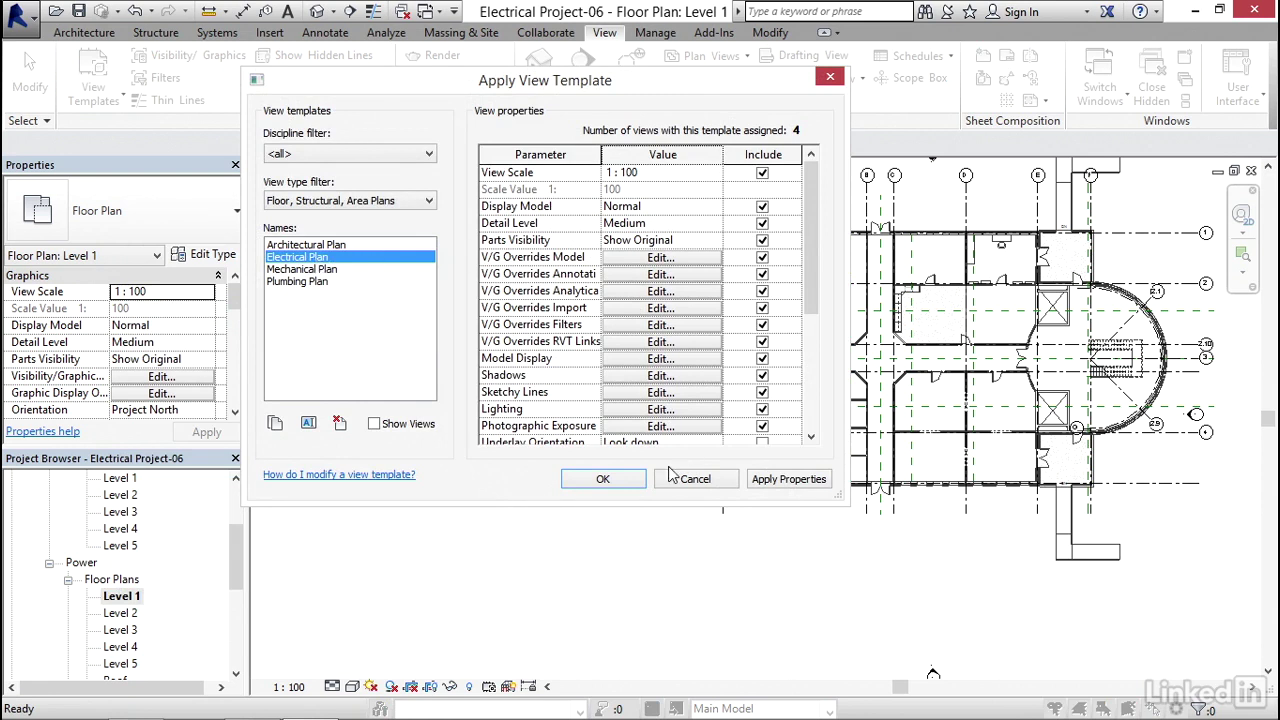
{"action": "key", "text": "Return"}
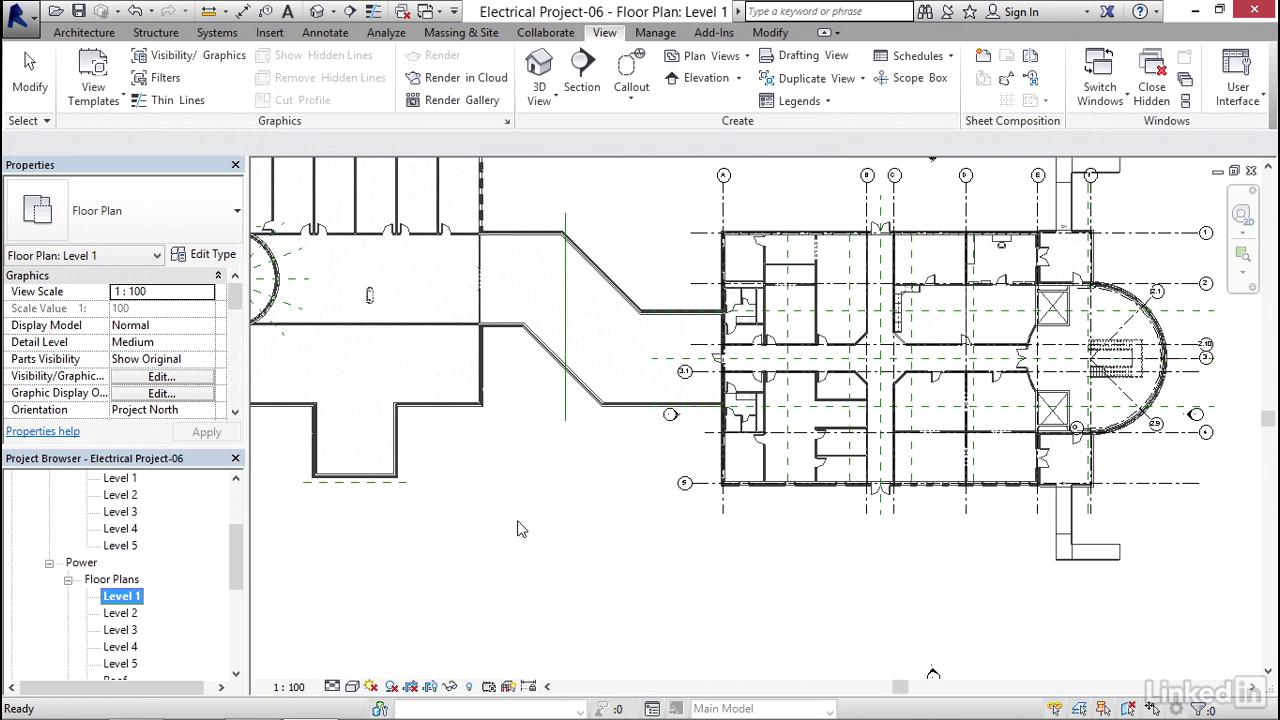
{"action": "left_click", "coordinate": [676, 569]}
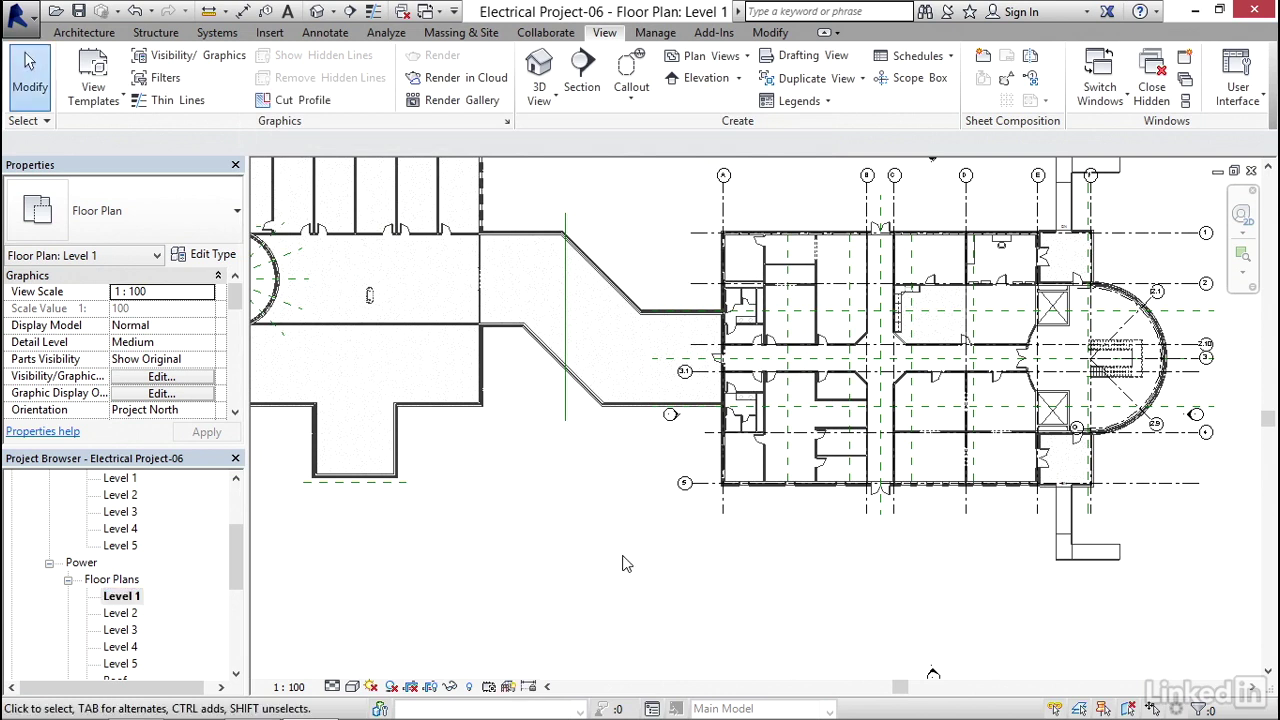
{"action": "mouse_move", "coordinate": [232, 547]}
{"action": "left_mouse_down"}
{"action": "mouse_move", "coordinate": [233, 572]}
{"action": "mouse_move", "coordinate": [233, 553]}
{"action": "left_mouse_up"}
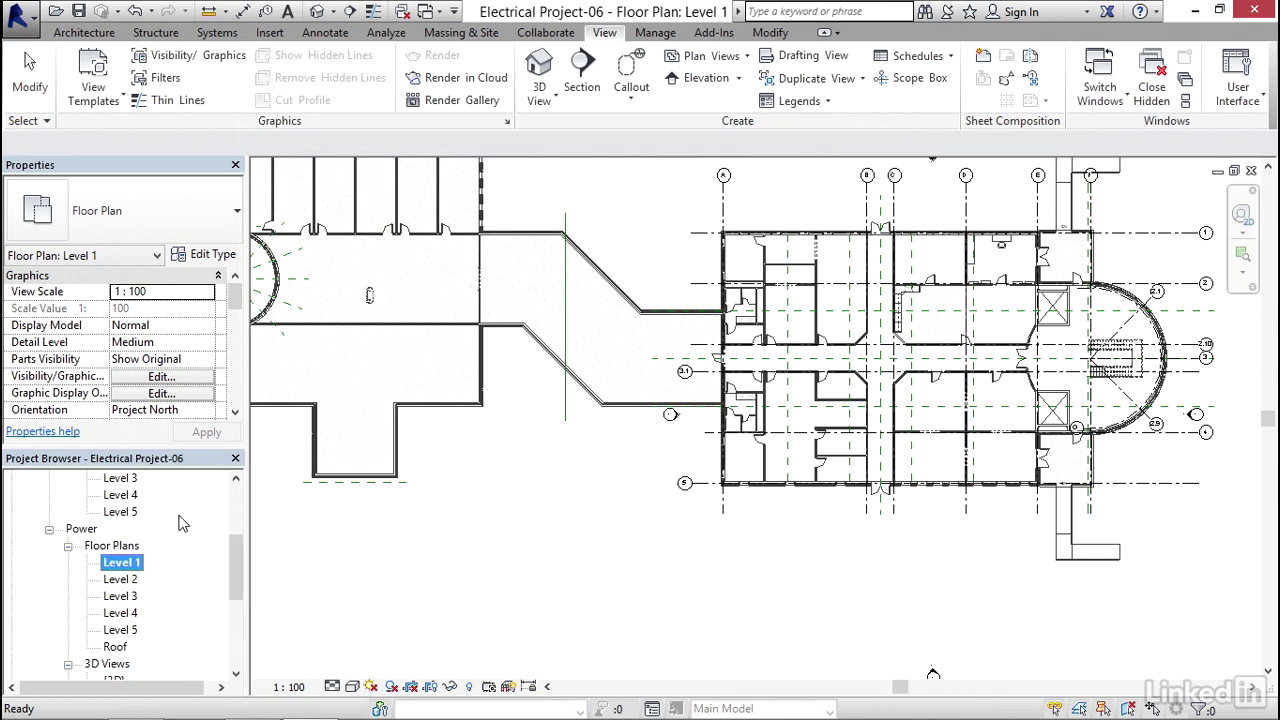
Use Duplicate View > Duplicate on Level 1 in the Project Browser
{"action": "right_click", "coordinate": [130, 570]}
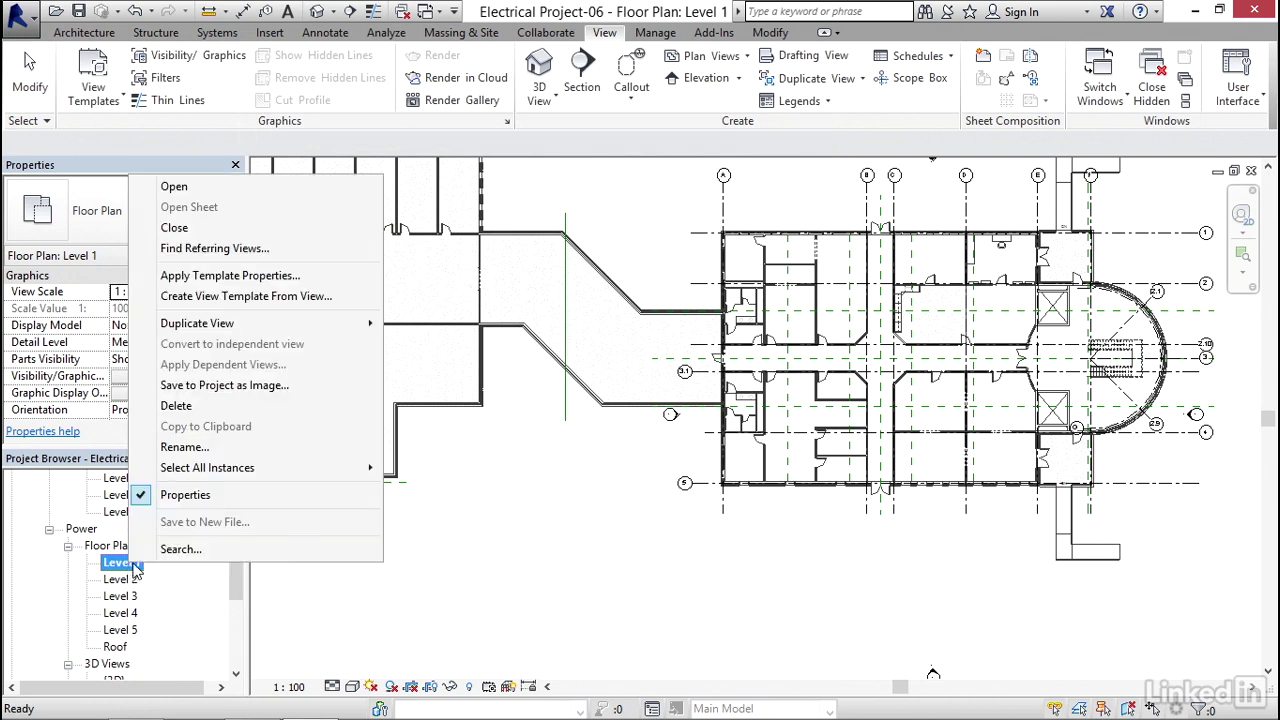
{"action": "mouse_move", "coordinate": [250, 330]}
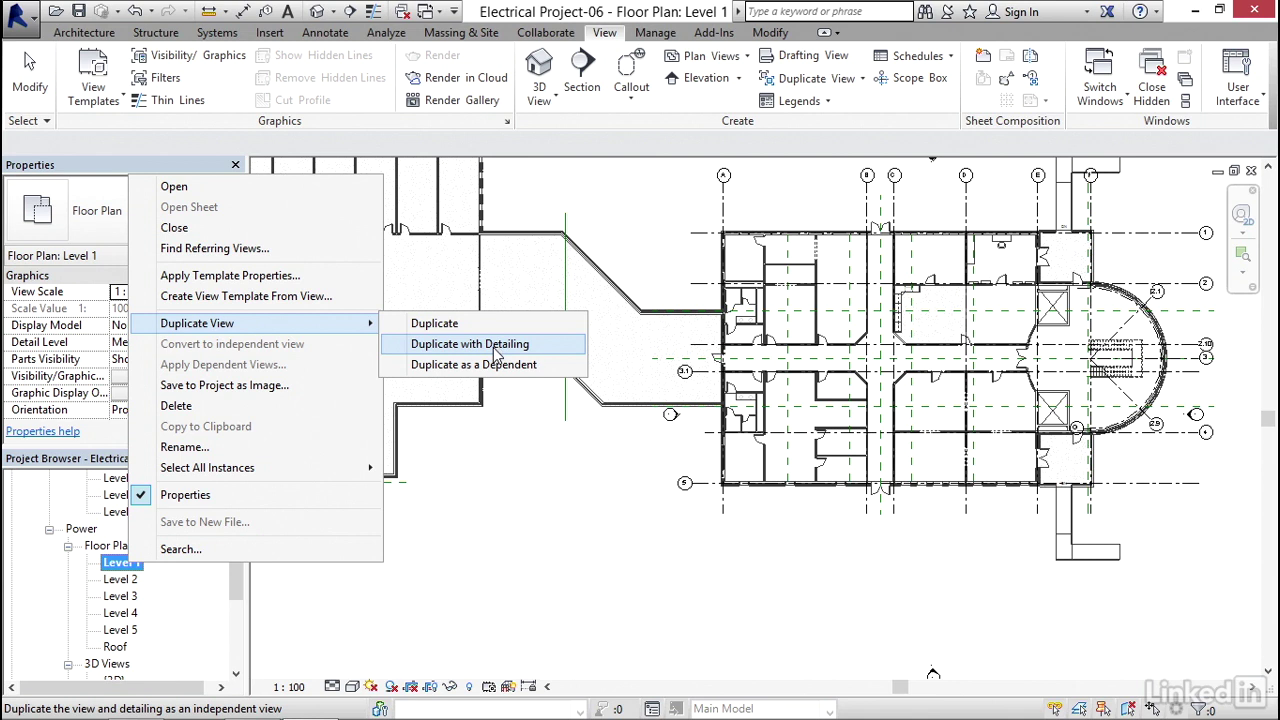
{"action": "left_click", "coordinate": [446, 324]}
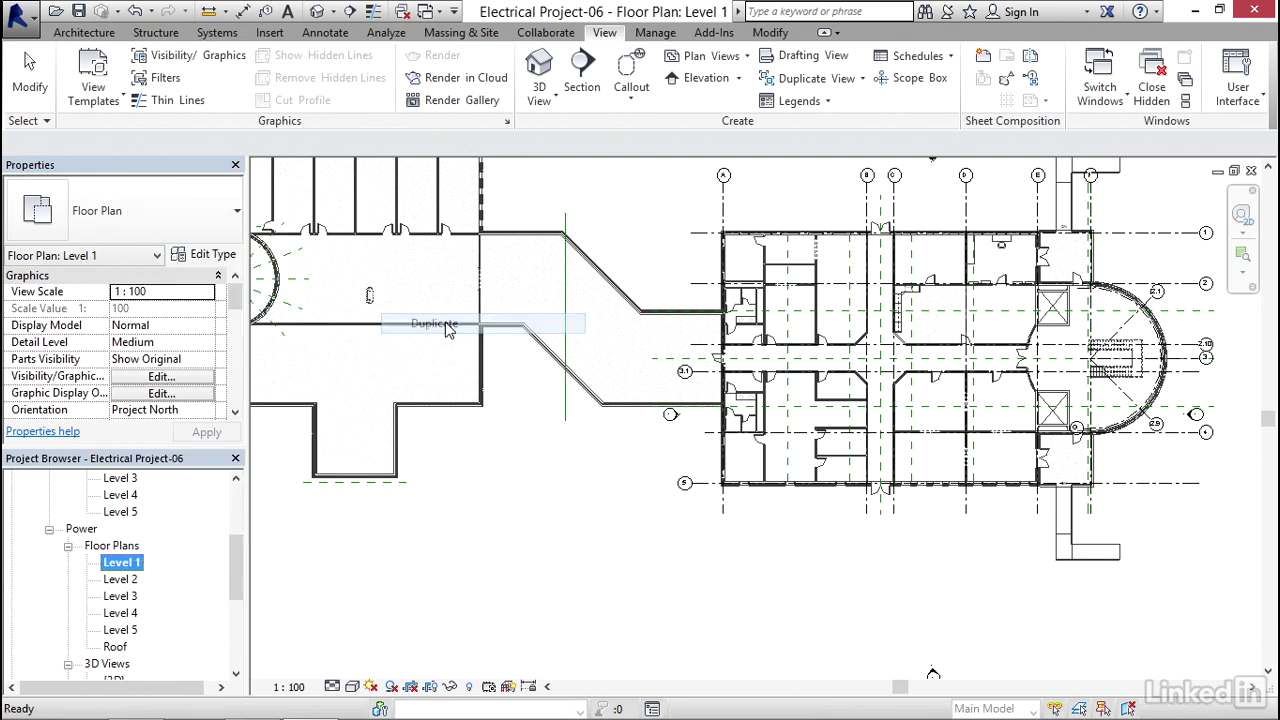
Rename Level 1 Copy 1 to 'Level 1 Model' and open that view
{"action": "right_click", "coordinate": [155, 581]}
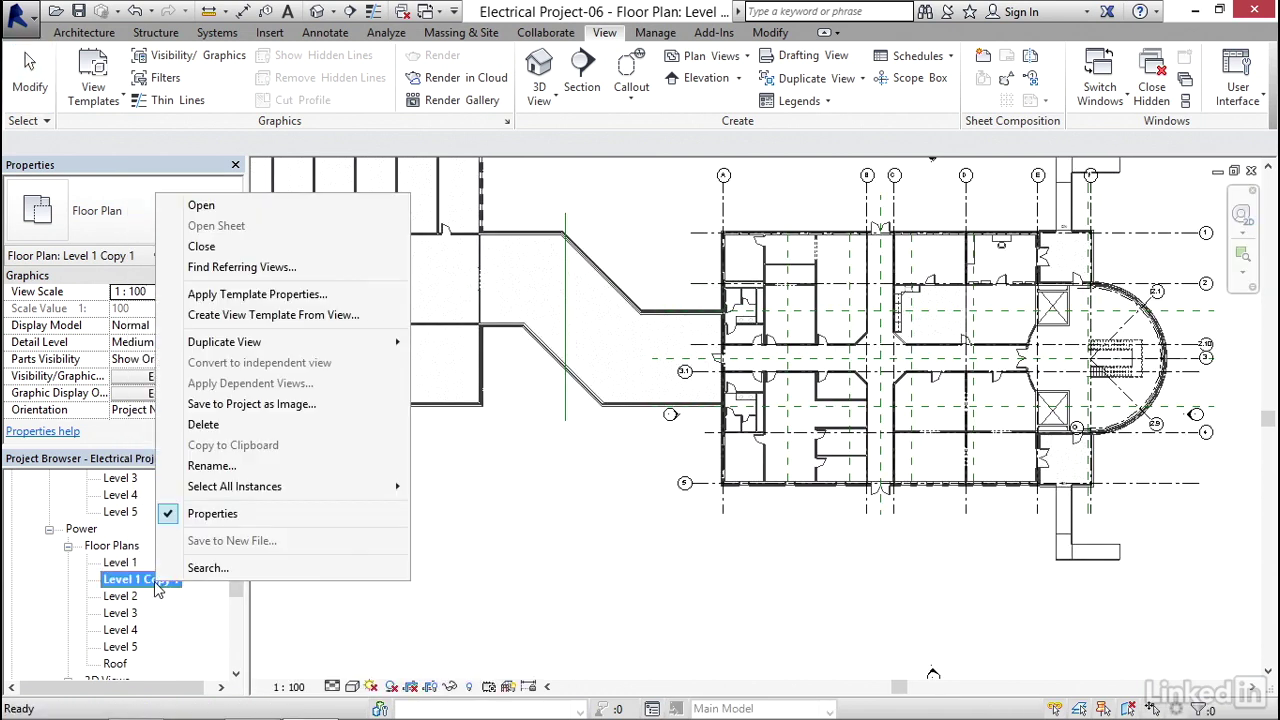
{"action": "left_click", "coordinate": [212, 465]}
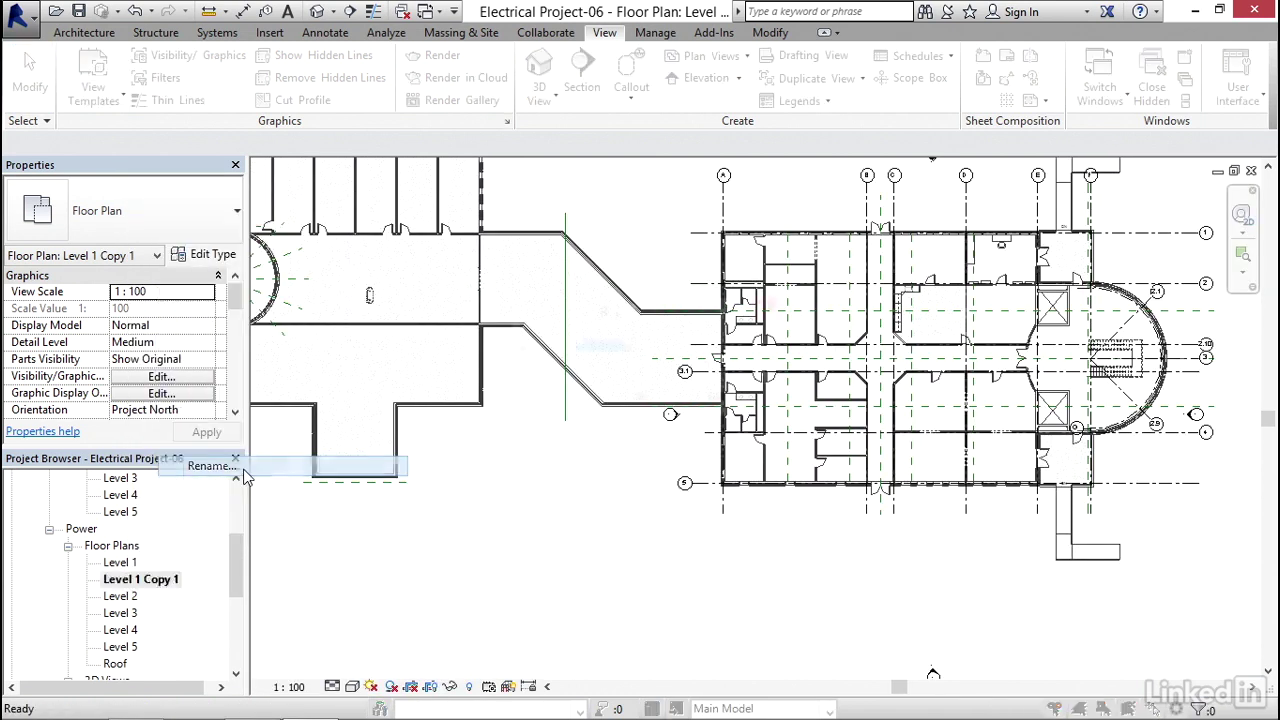
{"action": "left_click", "coordinate": [630, 350]}
{"action": "left_click_drag", "start_coordinate": [630, 350], "coordinate": [598, 352]}
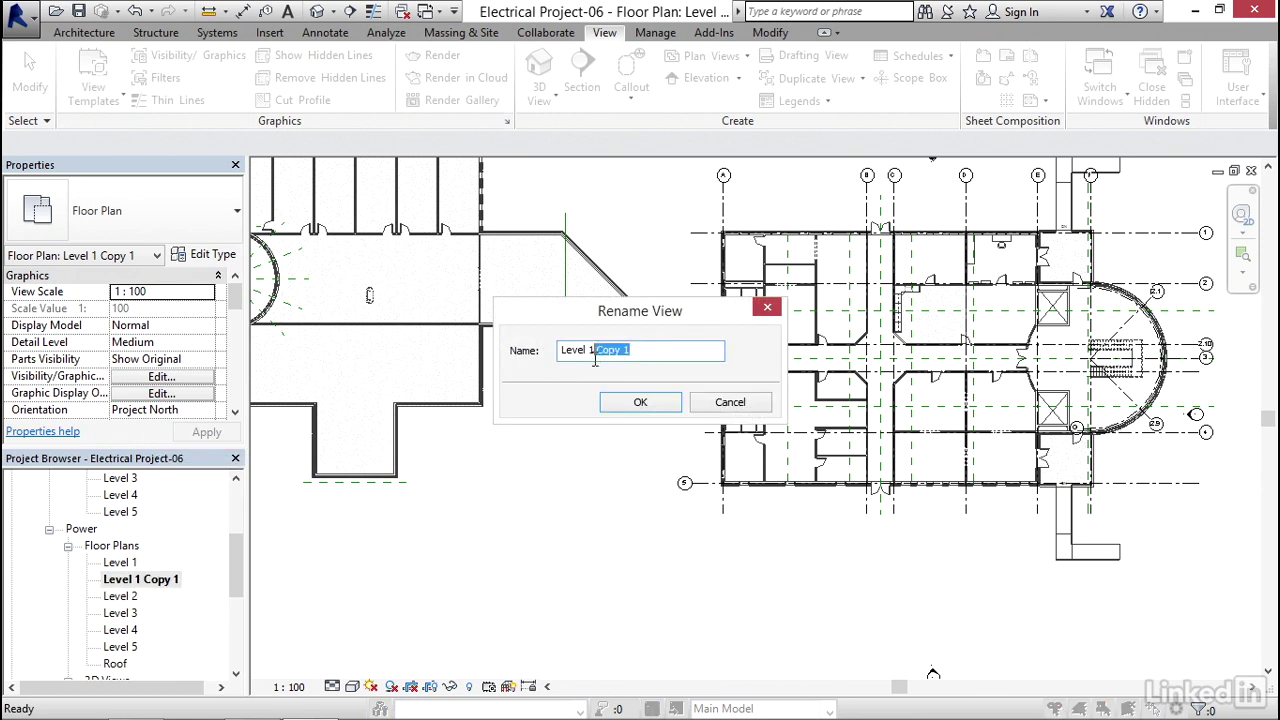
{"action": "type", "text": "Model"}
{"action": "left_click", "coordinate": [657, 403]}
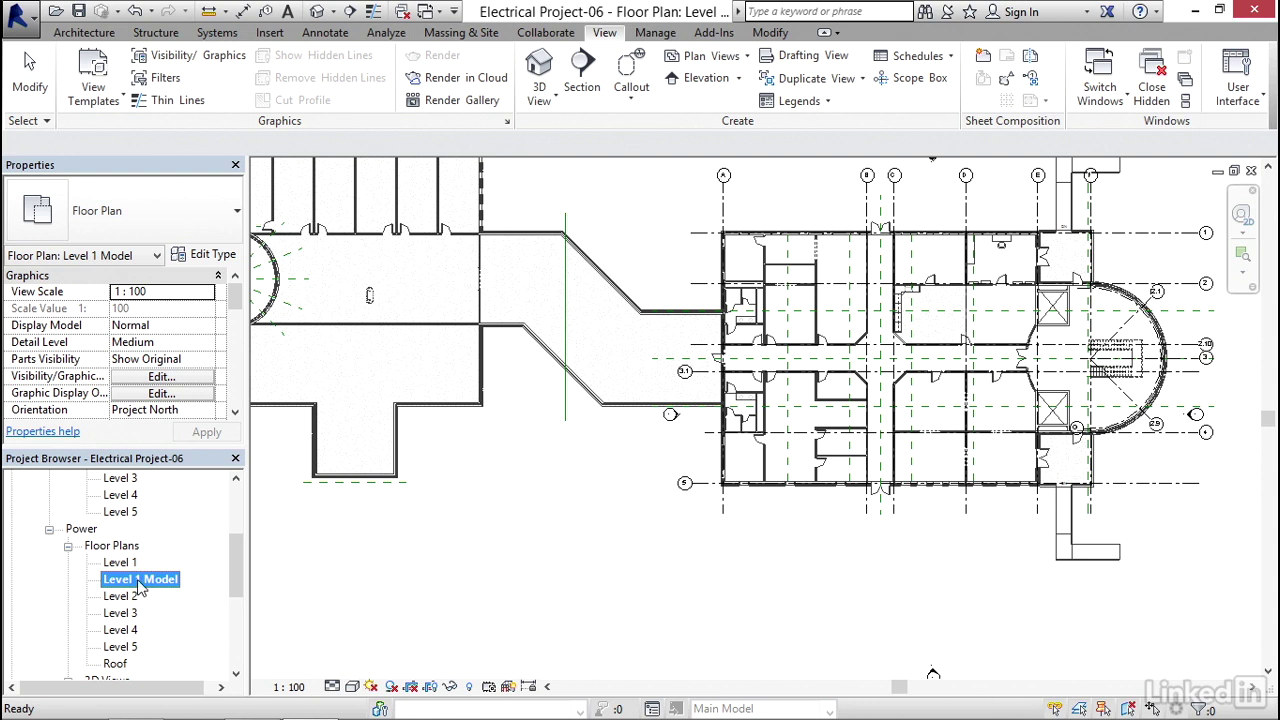
{"action": "double_click", "coordinate": [140, 585]}
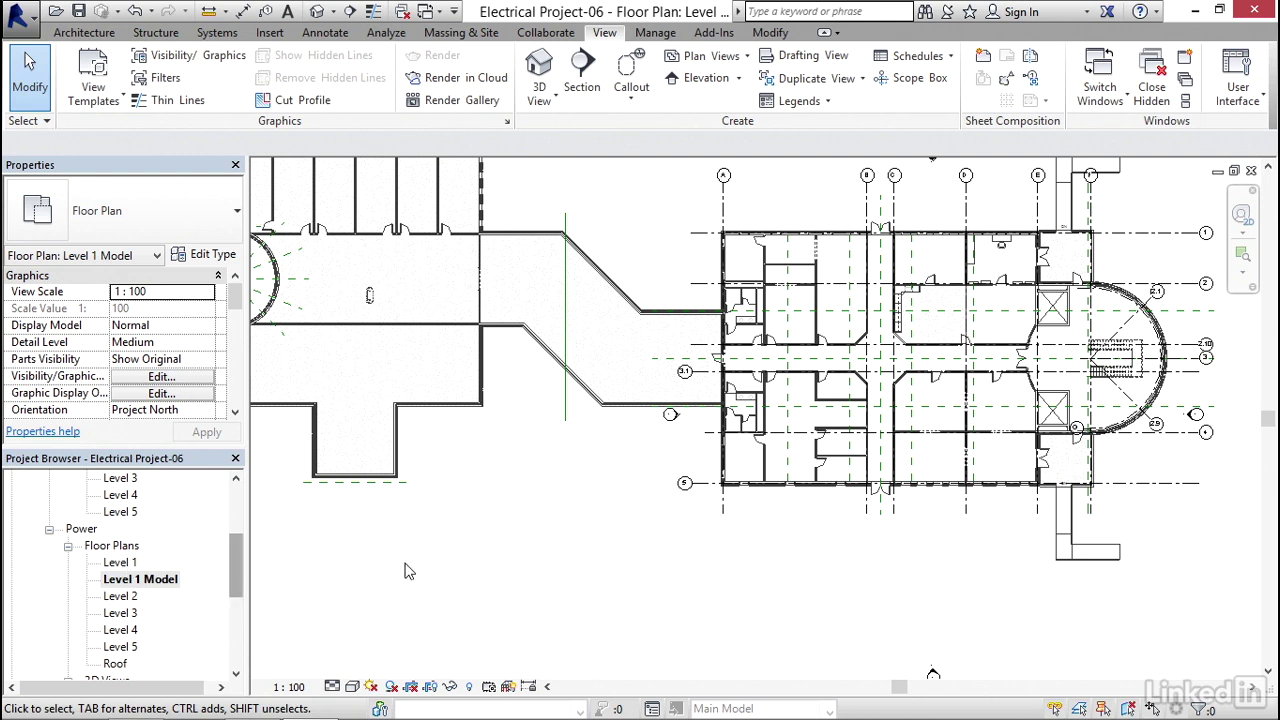
Pan and zoom out on the Level 1 Model plan to show both building wings and the grid lines
{"action": "middle_click_drag", "start_coordinate": [518, 466], "coordinate": [581, 522]}
{"action": "scroll", "coordinate": [563, 476], "scroll_direction": "down", "scroll_amount": 2}
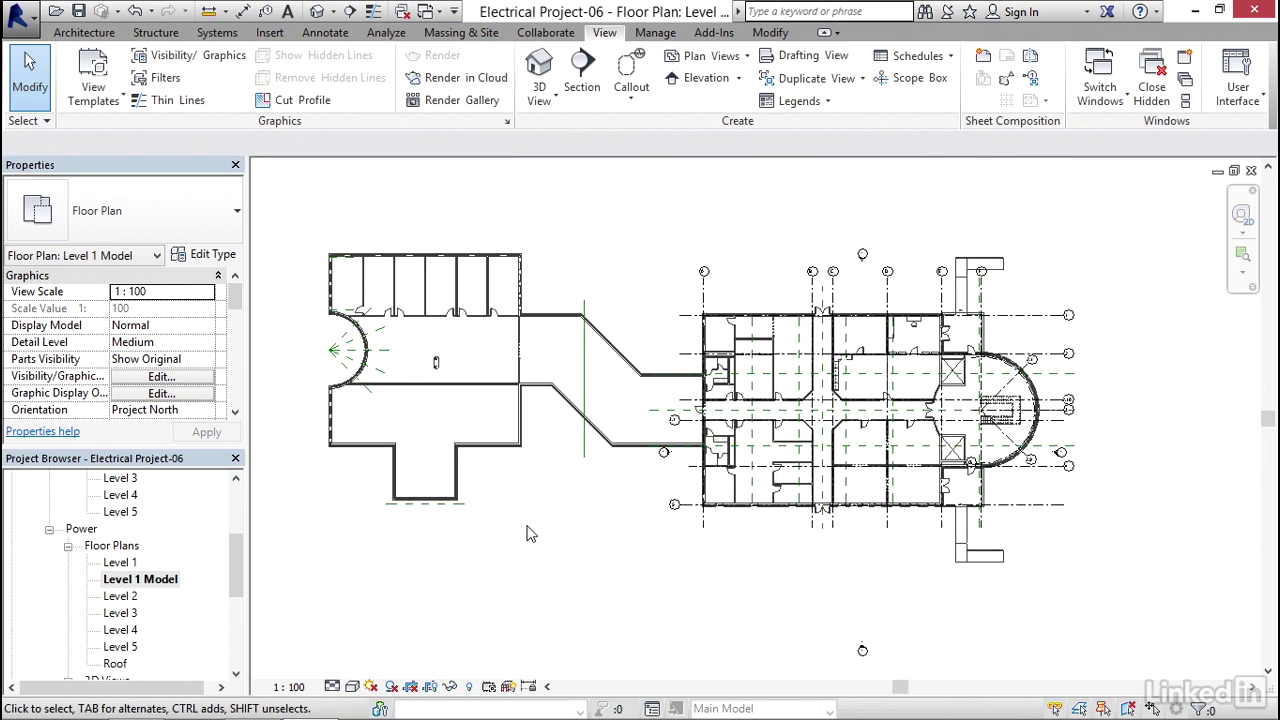